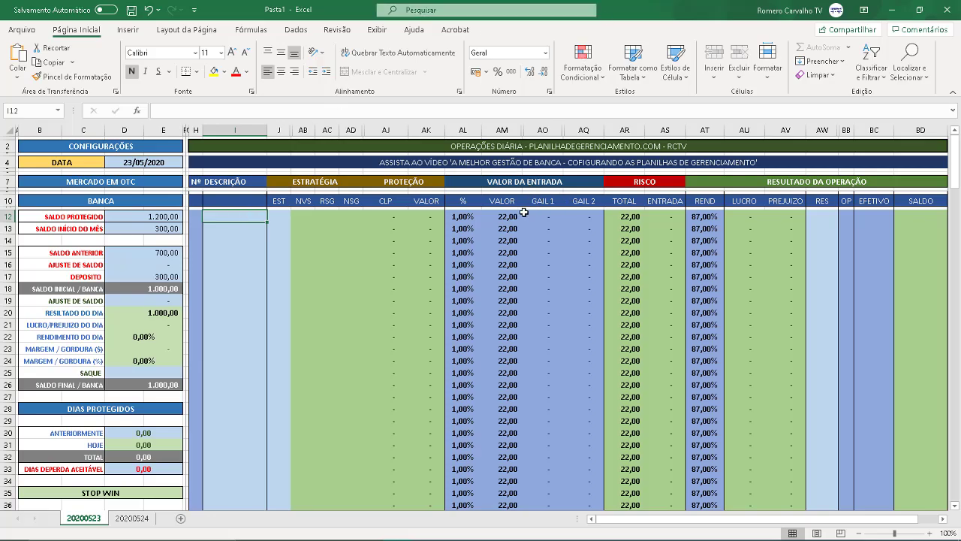
# Step: Set MARTINGALE to 1 in the OPERAÇÕES configuration
pyautogui.scroll(-15, 523, 214)
pyautogui.click(153, 258)
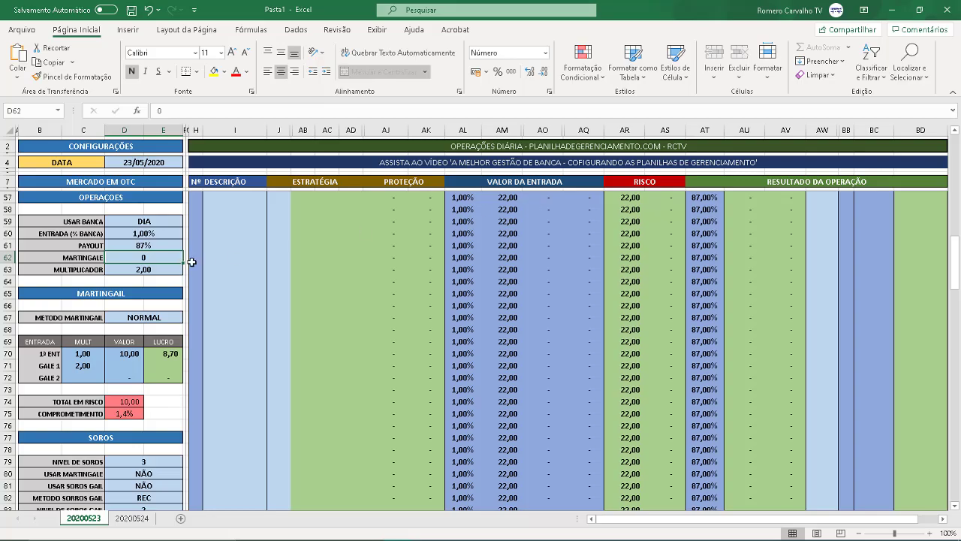
pyautogui.write('1')
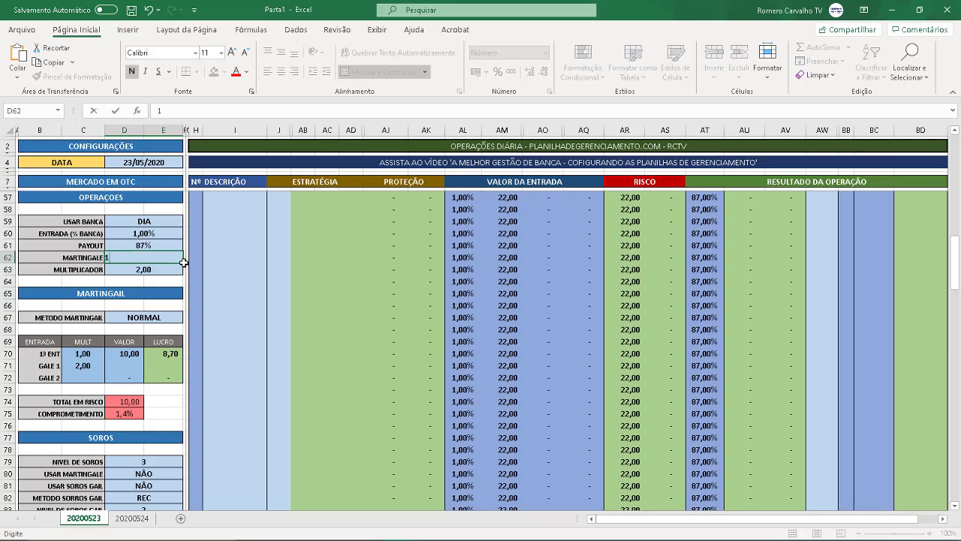
pyautogui.press('Return')
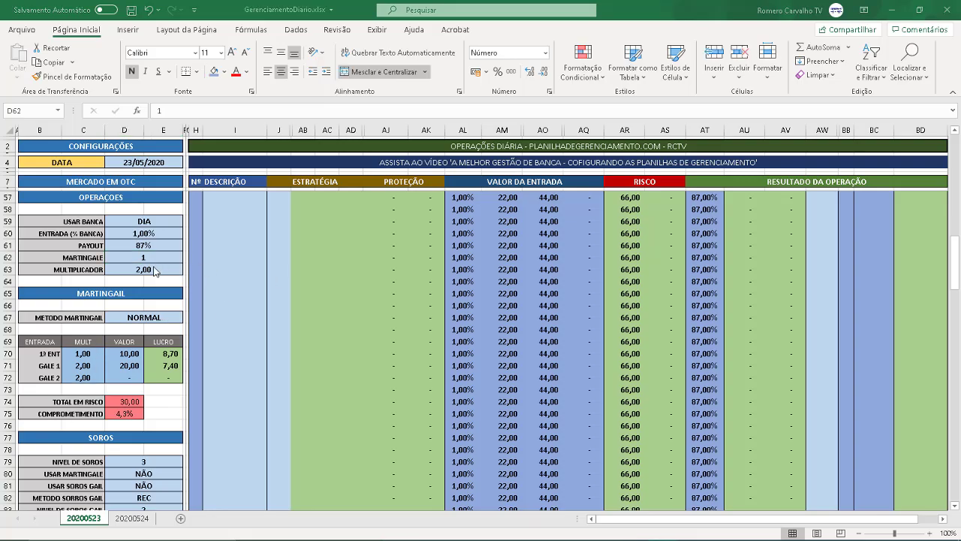
# Step: Check the VALOR and GAIL 1 entries in row 57, and set MULTIPLICADOR to 2,3 in the OPERAÇÕES configuration
pyautogui.click(157, 270)
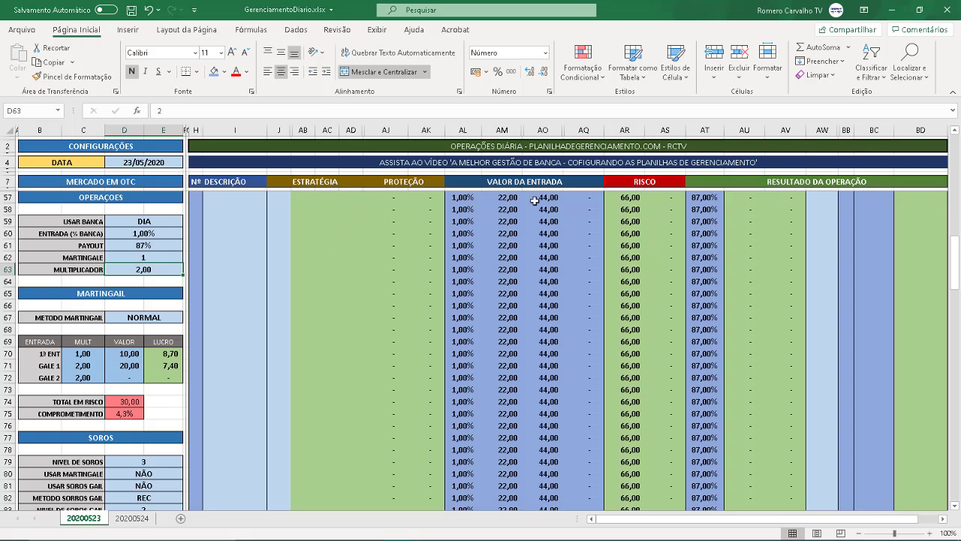
pyautogui.click(515, 199)
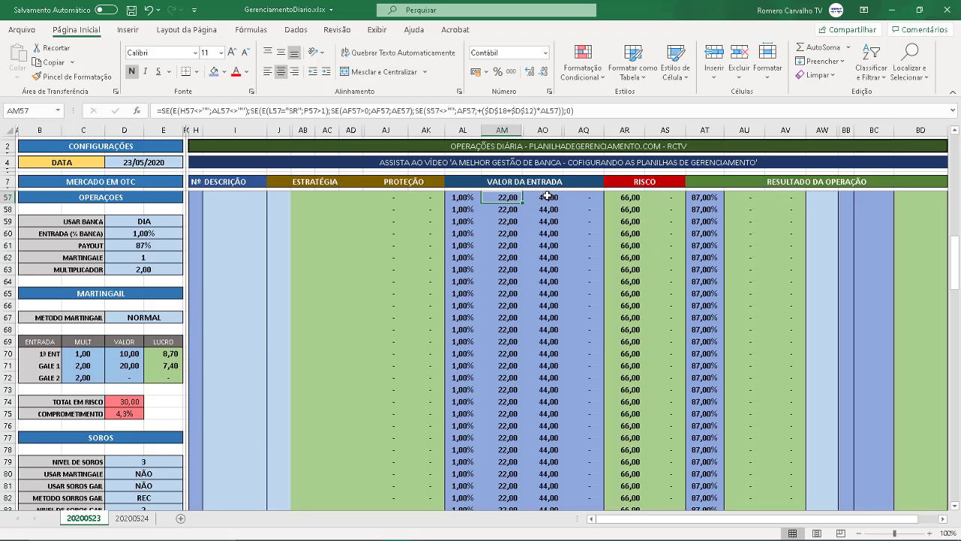
pyautogui.click(548, 197)
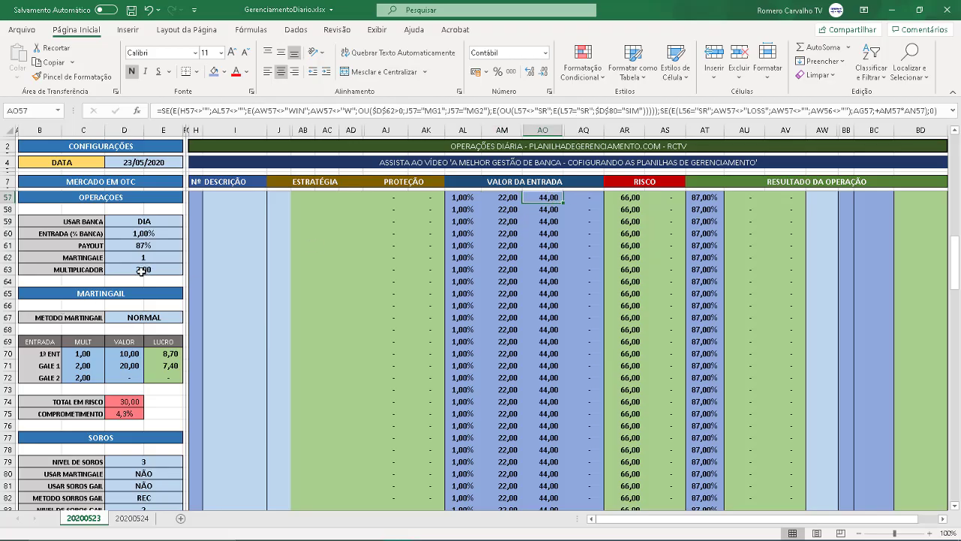
pyautogui.click(141, 271)
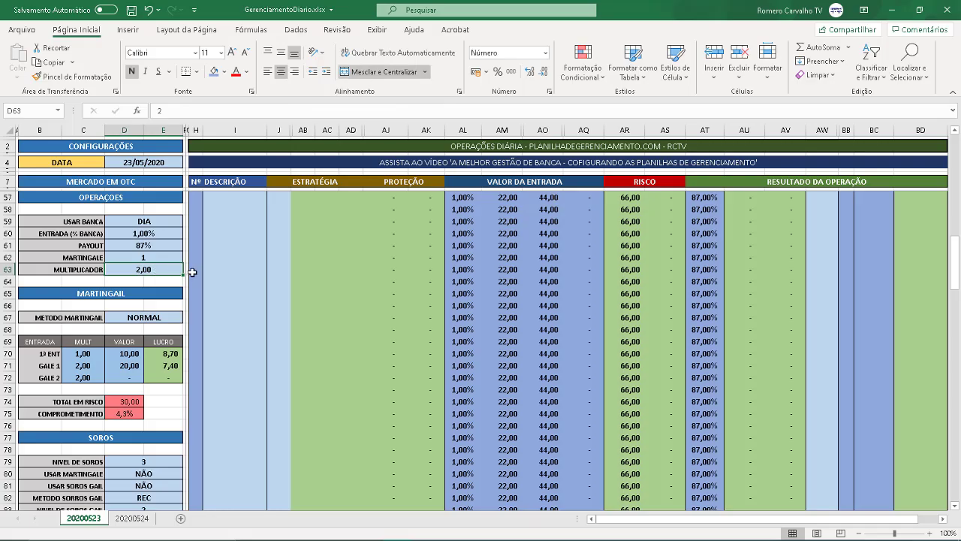
pyautogui.write('2,3')
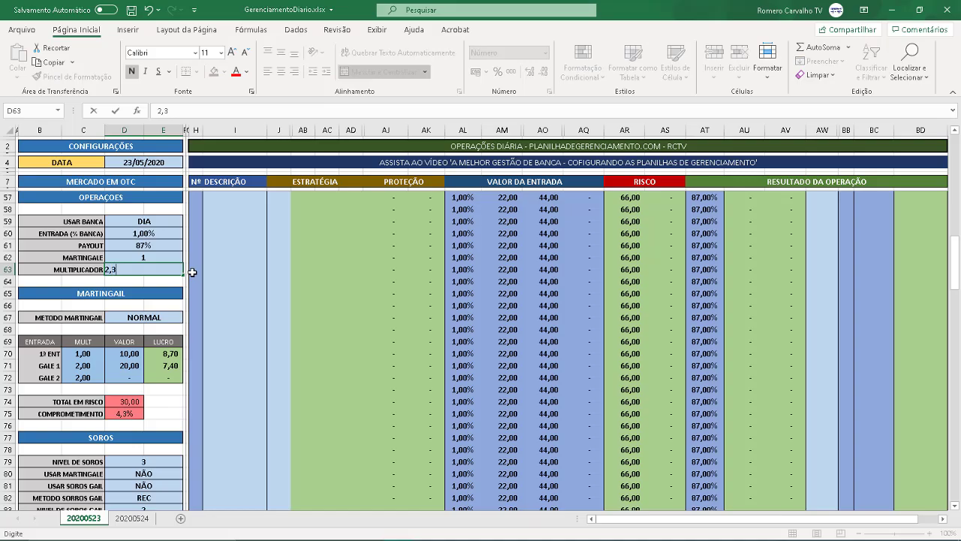
pyautogui.press('Return')
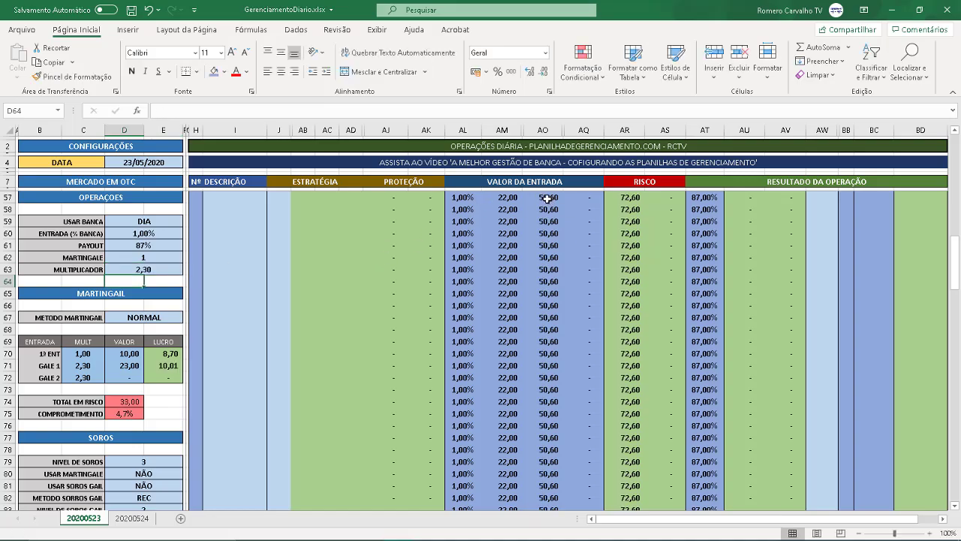
# Step: Set MARTINGALE to 2 and MULTIPLICADOR to 1,3 in the OPERAÇÕES configuration
pyautogui.click(182, 268)
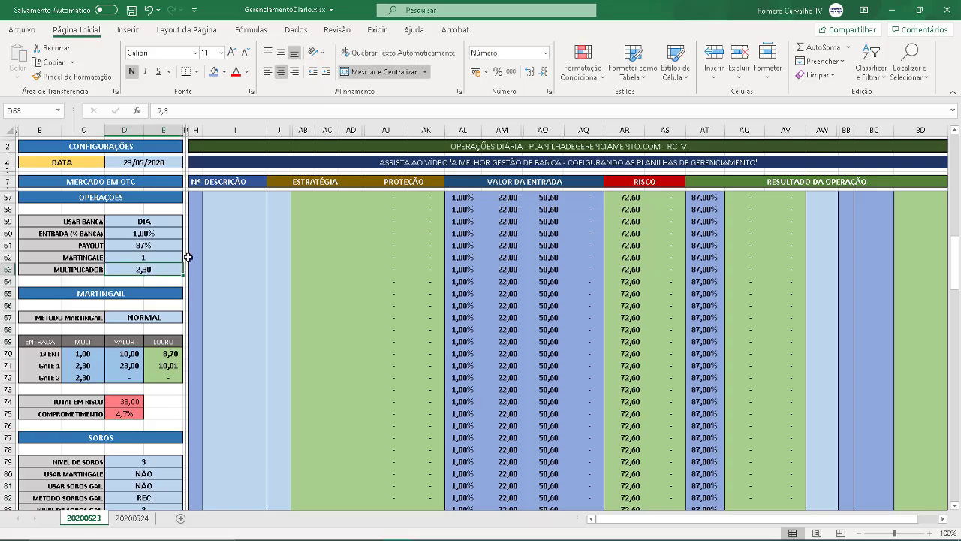
pyautogui.click(158, 256)
pyautogui.write('2')
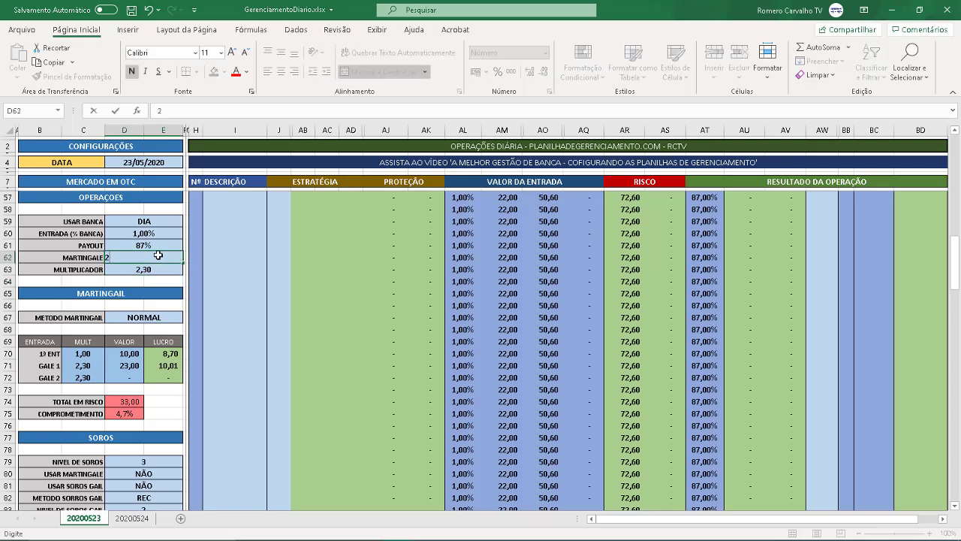
pyautogui.press('Return')
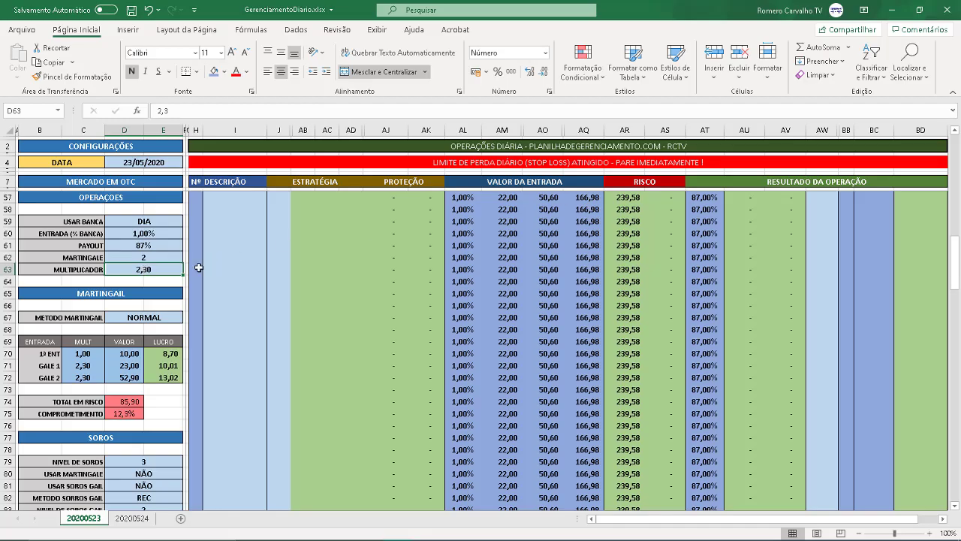
pyautogui.write('1,3')
pyautogui.press('Return')
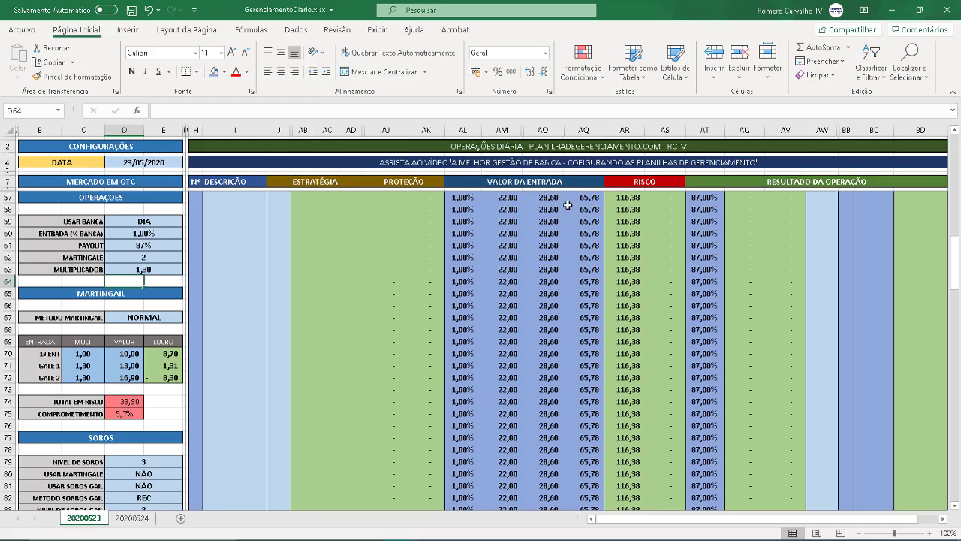
# Step: Override the GALE 1 multiplier in the MARTINGAIL table with 2,3 and check the GAIL 1 and GAIL 2 entries in row 57
pyautogui.click(84, 365)
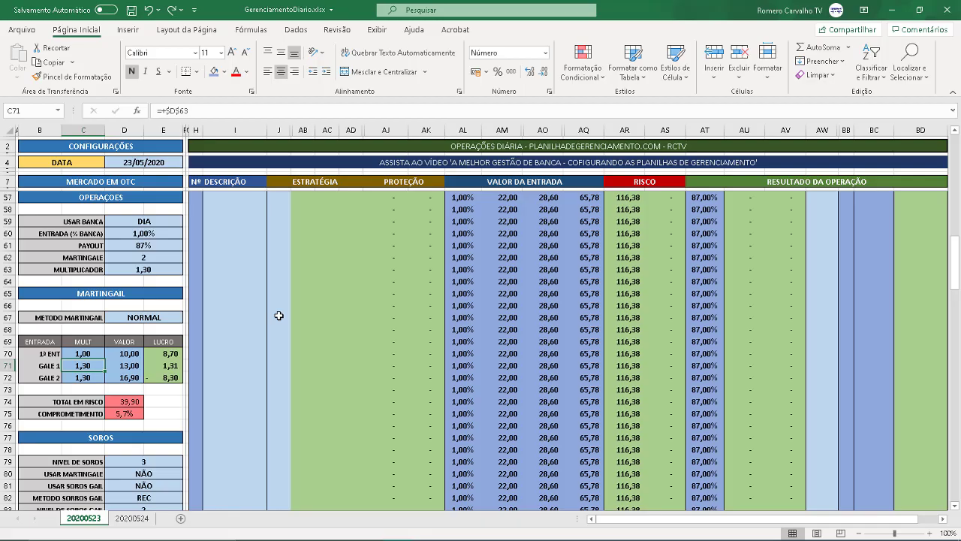
pyautogui.write('2,3')
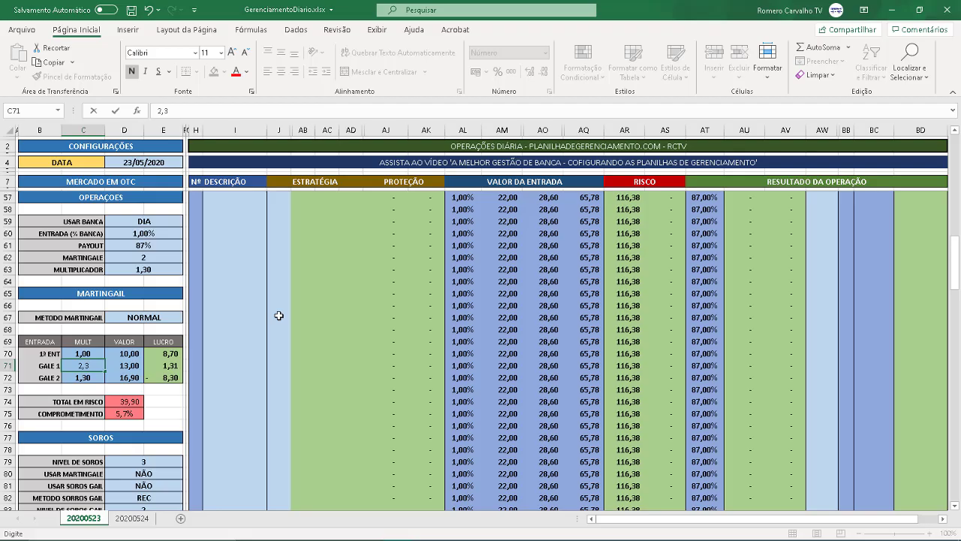
pyautogui.press('Return')
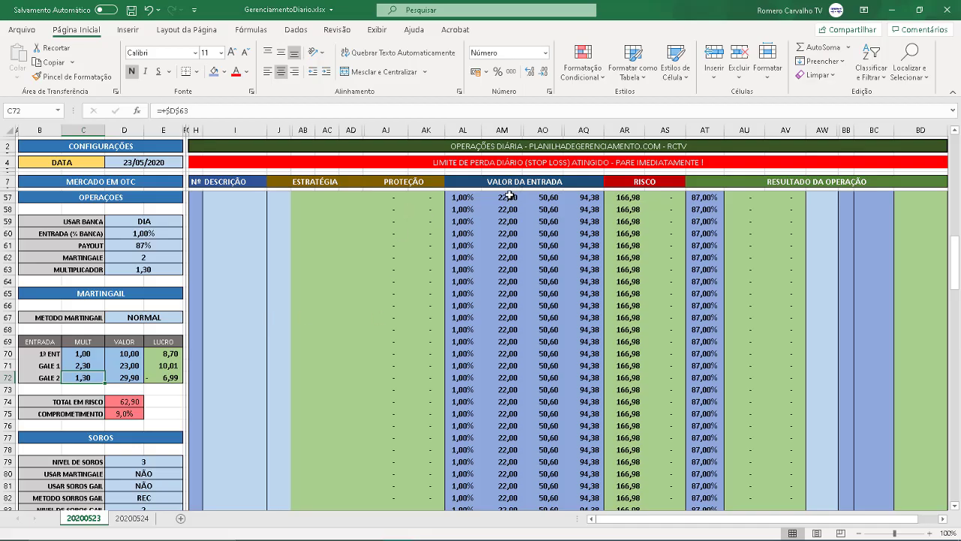
pyautogui.click(544, 199)
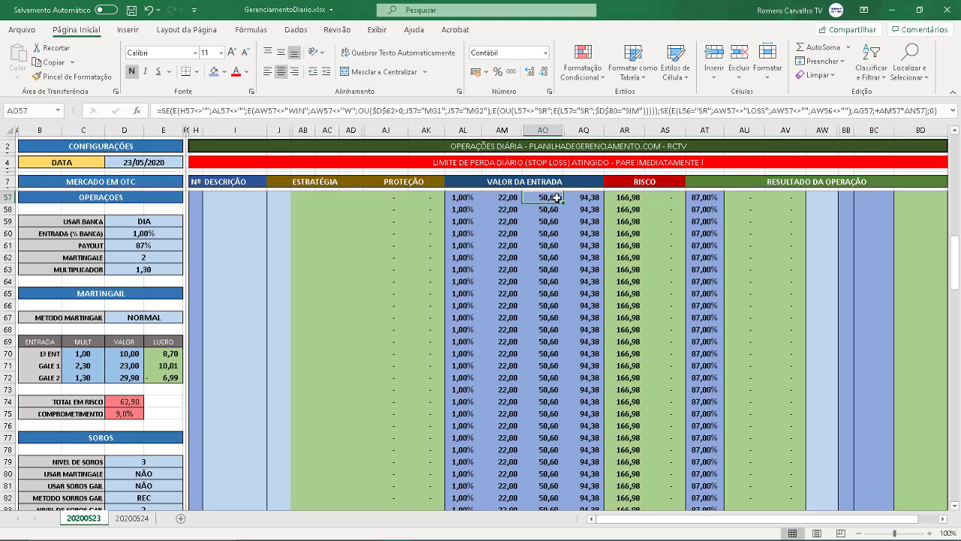
pyautogui.click(582, 197)
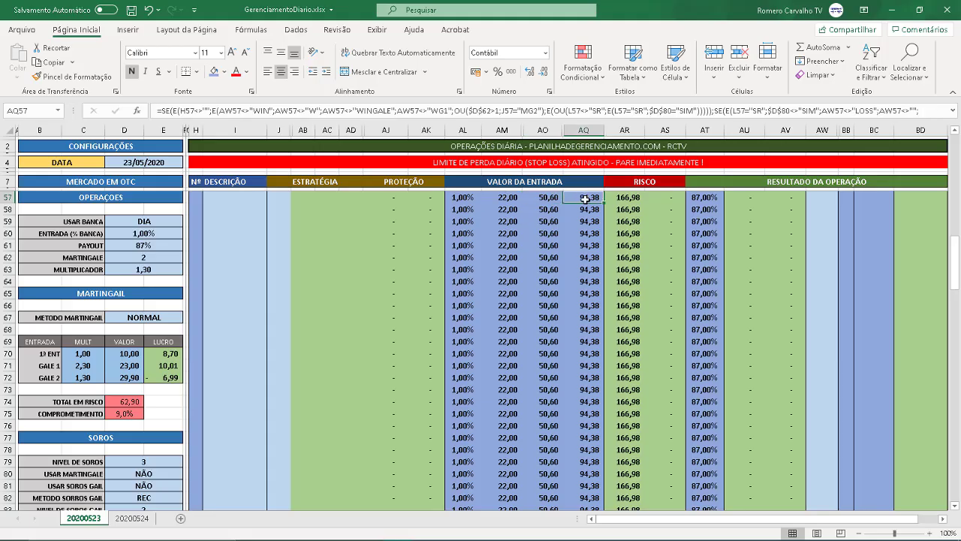
pyautogui.click(547, 196)
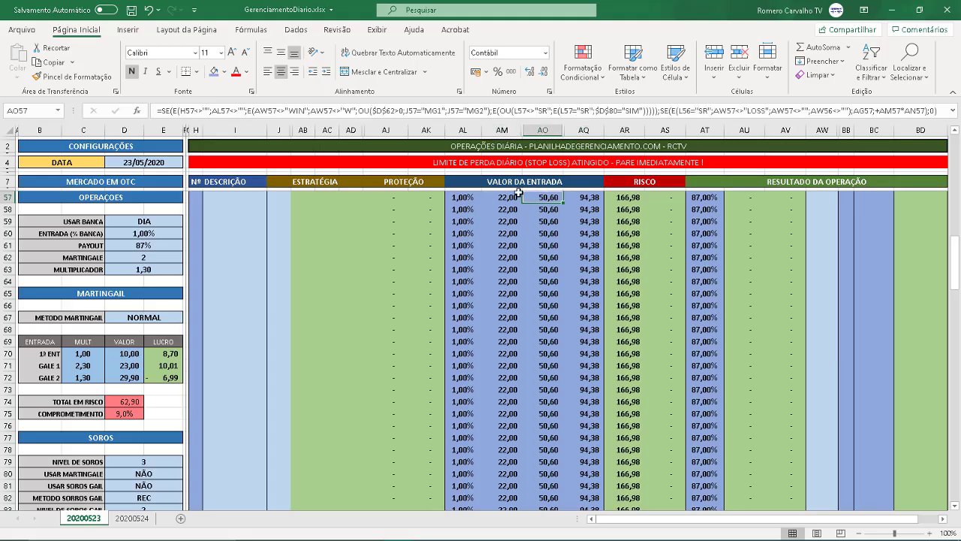
pyautogui.click(582, 197)
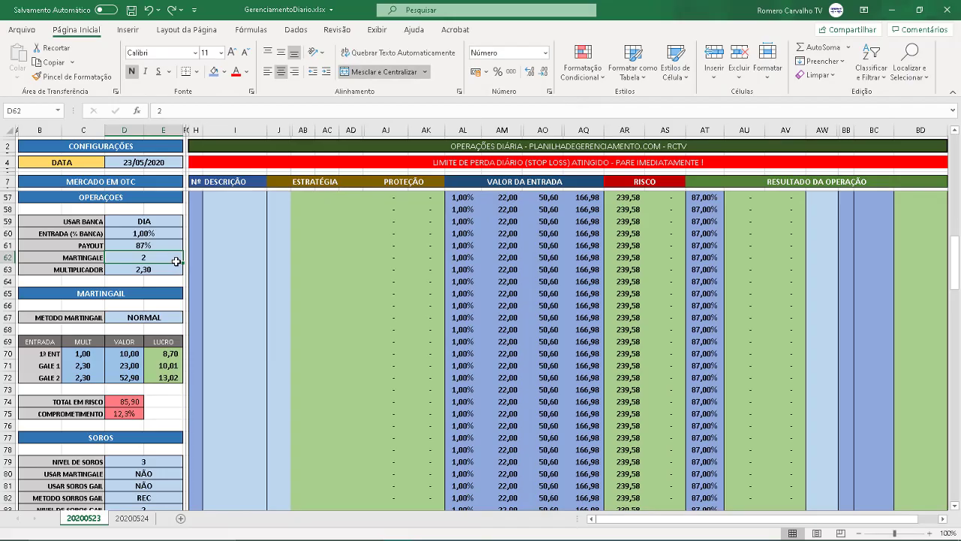
# Step: Set MARTINGALE to 1 and MULTIPLICADOR to 2 in the OPERAÇÕES configuration
pyautogui.write('1')
pyautogui.press('Return')
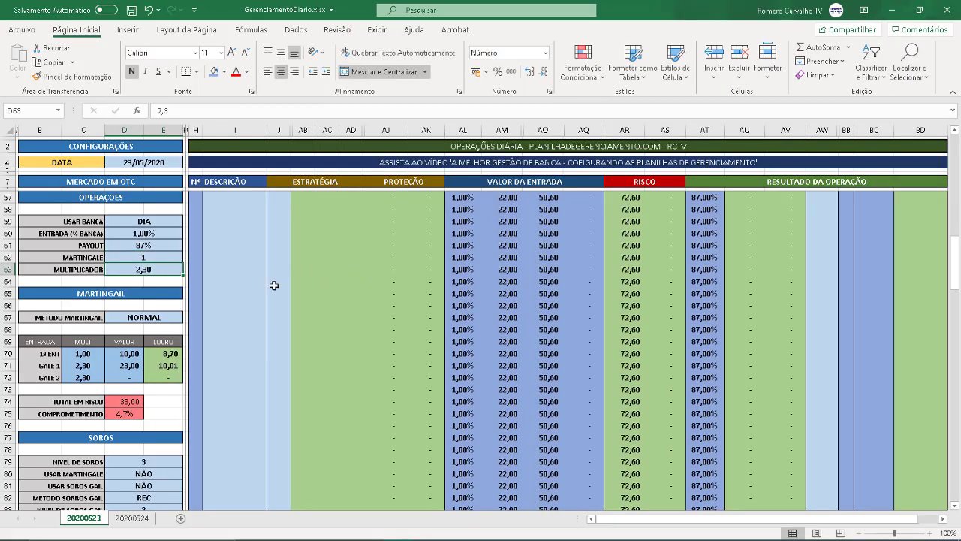
pyautogui.write('2')
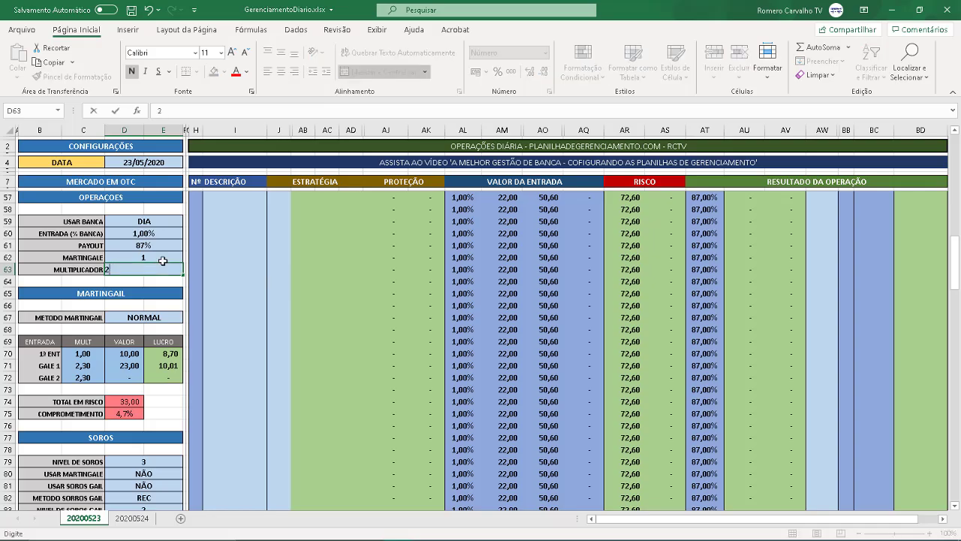
pyautogui.press('Return')
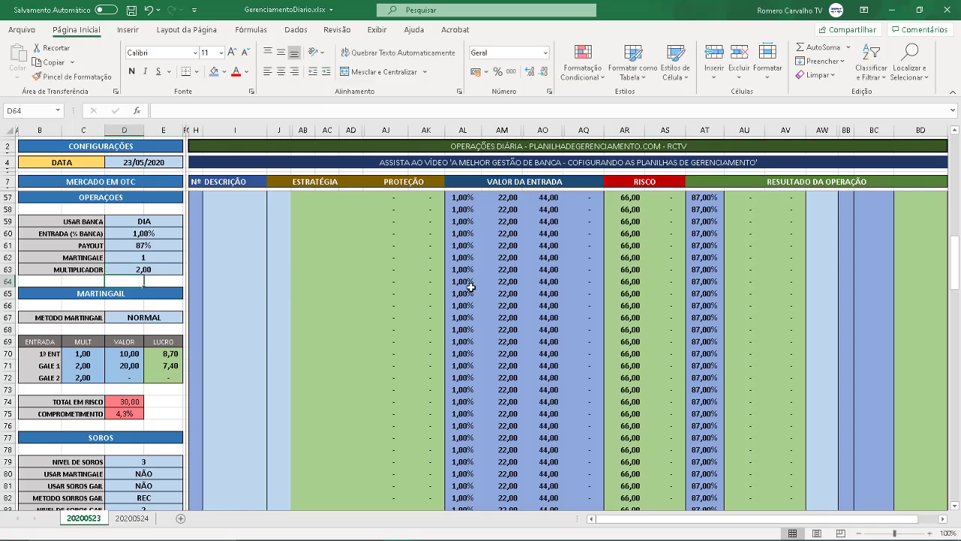
# Step: Enter MG2 as the EST strategy of the operation in row 15 and check its GAIL 2 entry value
pyautogui.scroll(4, 471, 287)
pyautogui.scroll(12, 471, 287)
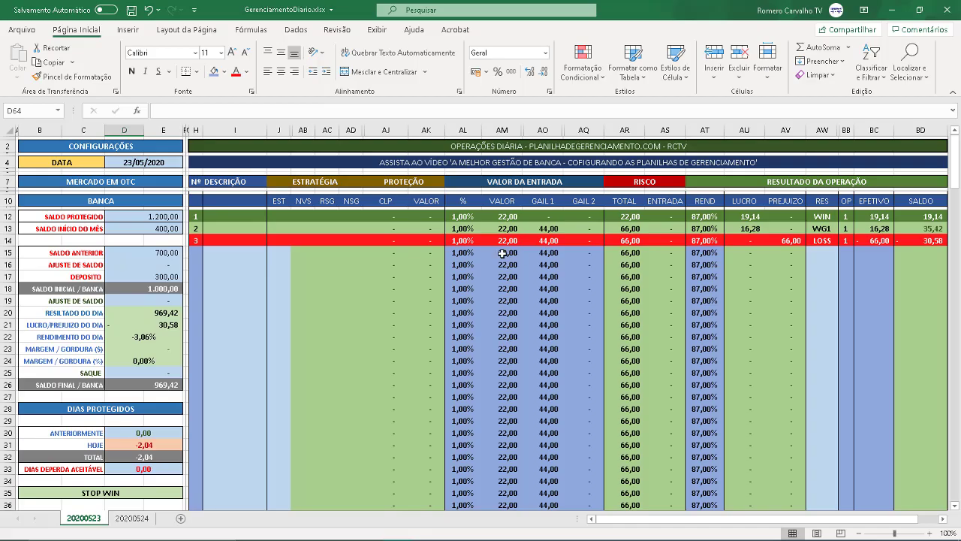
pyautogui.click(502, 253)
pyautogui.click(549, 251)
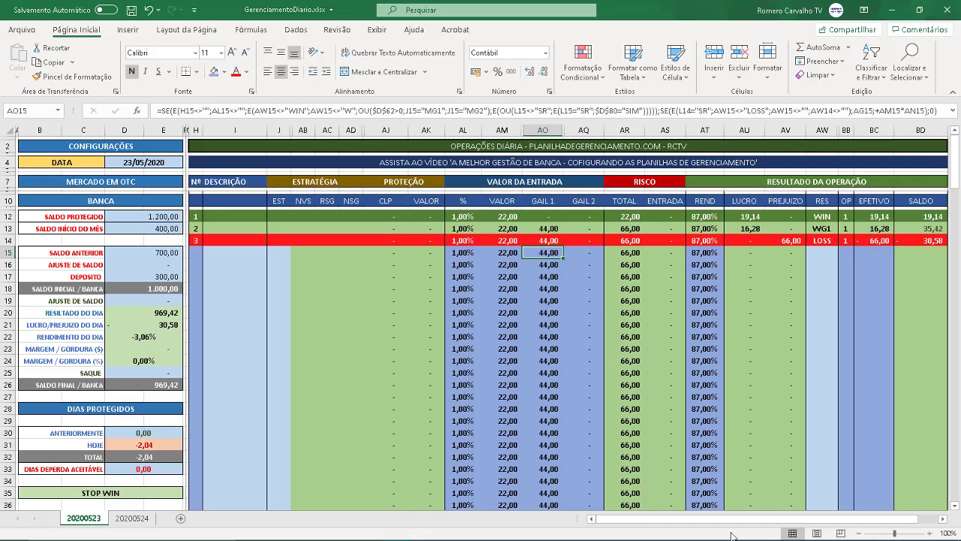
pyautogui.click(277, 249)
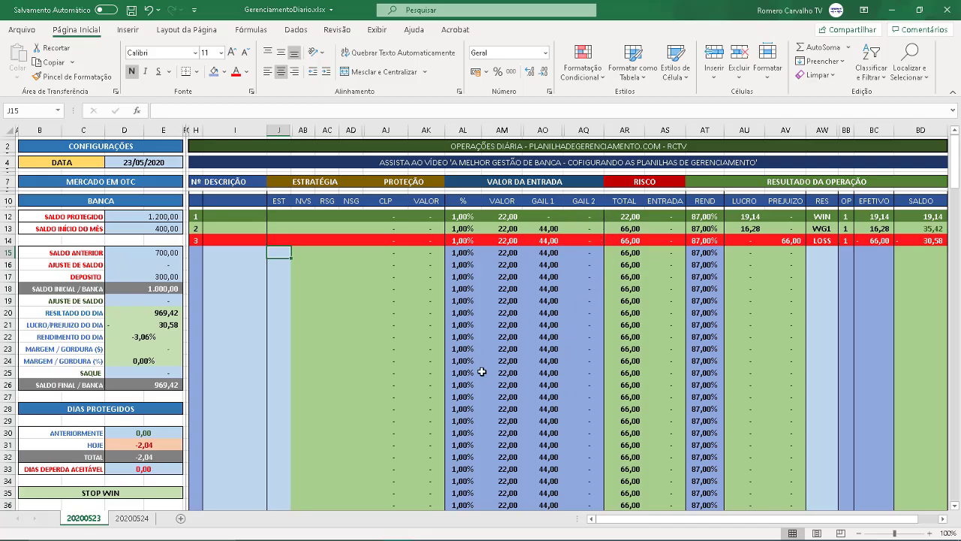
pyautogui.write('M')
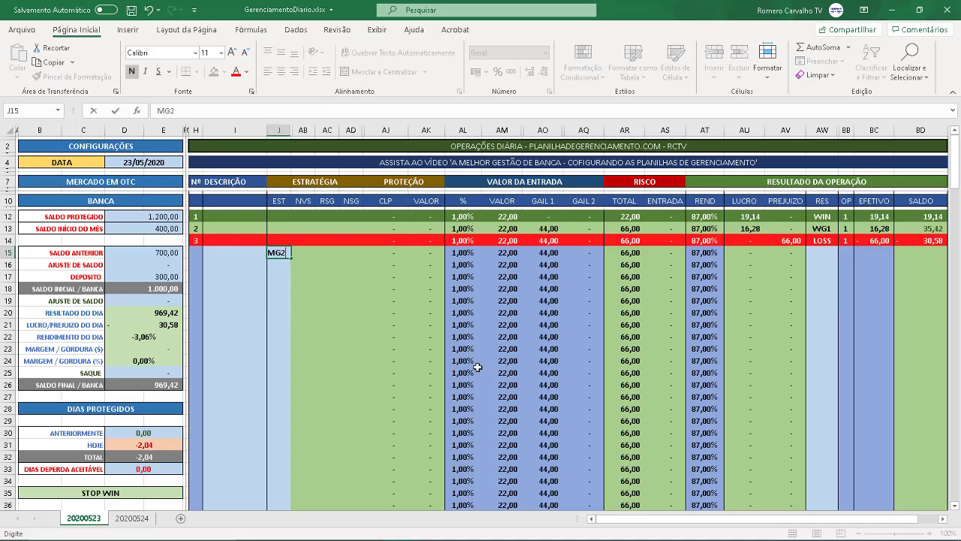
pyautogui.write('G2')
pyautogui.click(323, 247)
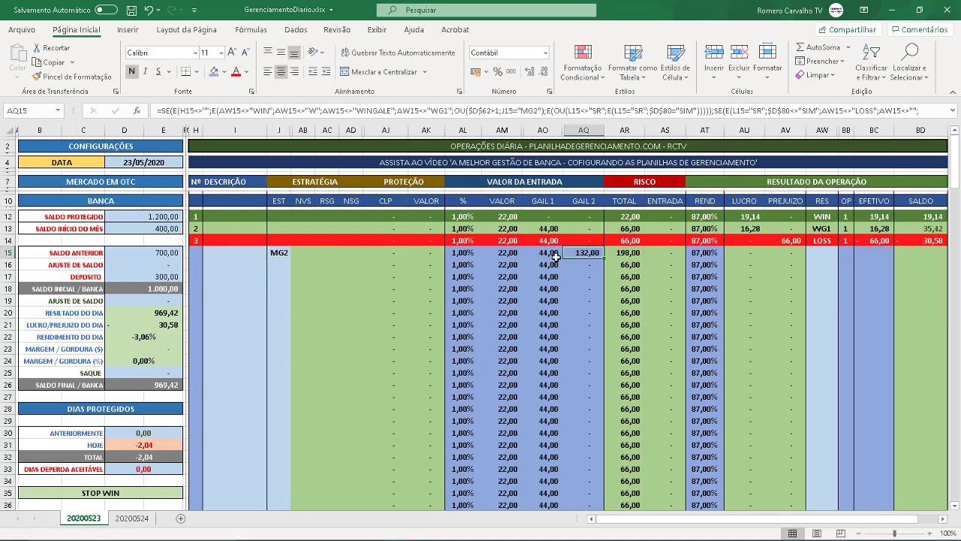
pyautogui.click(580, 253)
# Step: Clear the EST strategy in row 15 and set MARTINGALE to 0 in the OPERAÇÕES configuration
pyautogui.click(280, 250)
pyautogui.press('Delete')
pyautogui.scroll(-10, 240, 278)
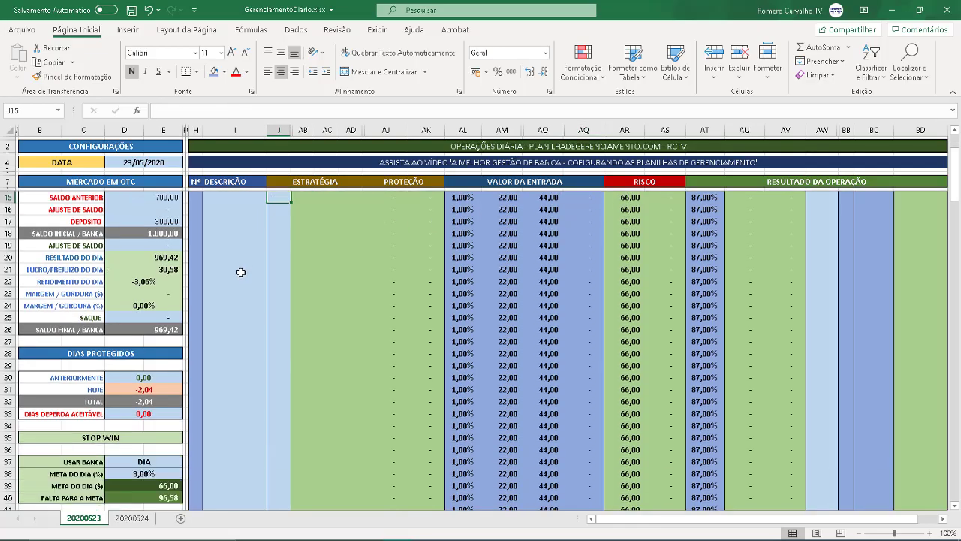
pyautogui.scroll(-1, 181, 368)
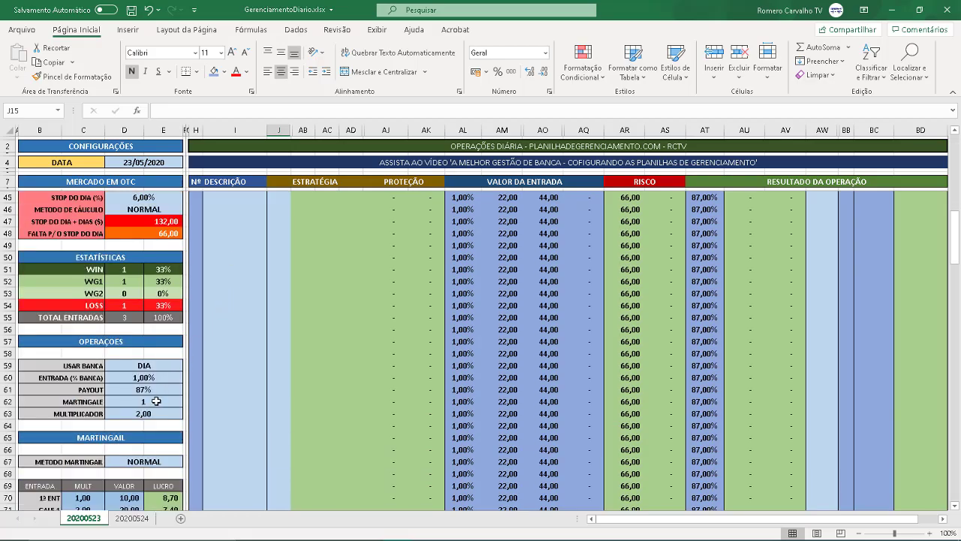
pyautogui.click(156, 401)
pyautogui.write('0')
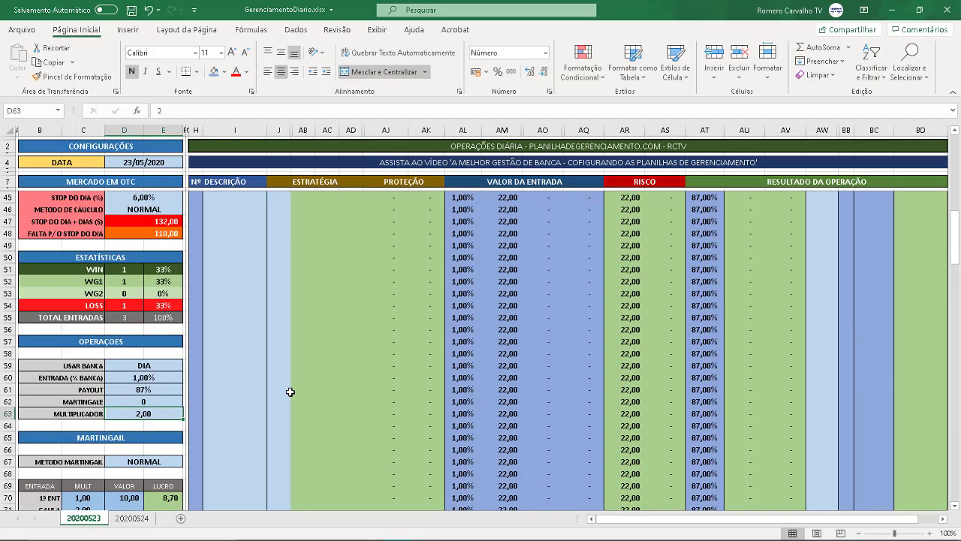
pyautogui.press('Return')
# Step: Enter MG1 as the EST strategy of the operation in row 15 and check its GAIL 1 entry value
pyautogui.scroll(11, 293, 387)
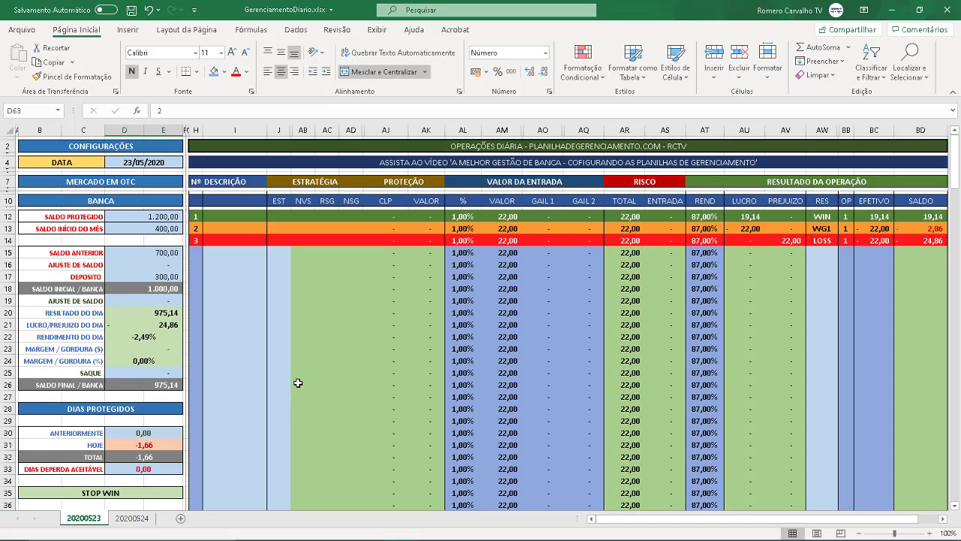
pyautogui.click(271, 249)
pyautogui.write('MG1')
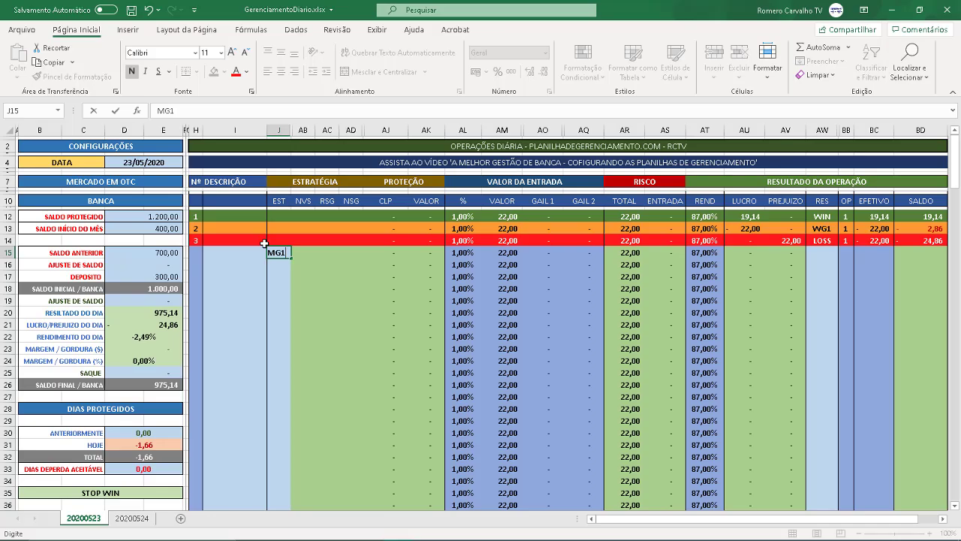
pyautogui.press('Return')
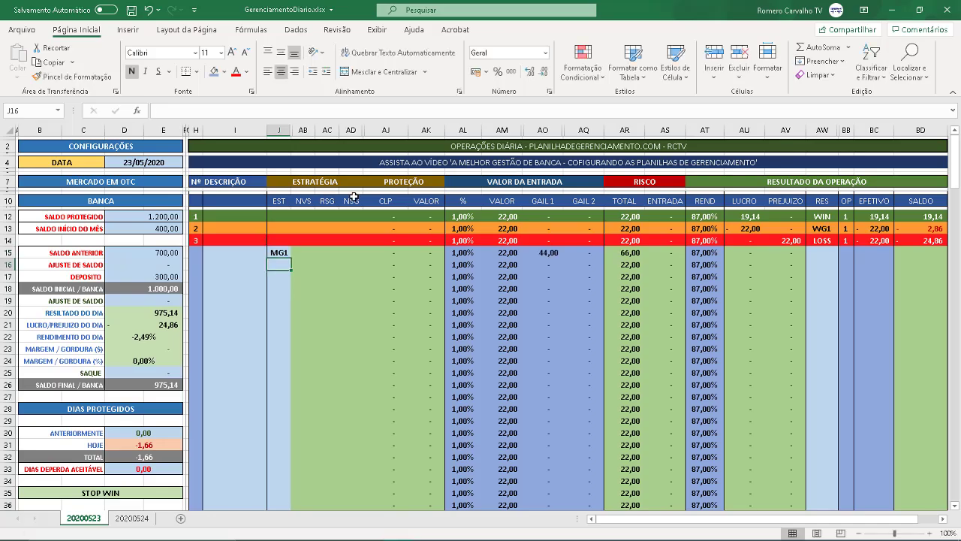
pyautogui.click(551, 253)
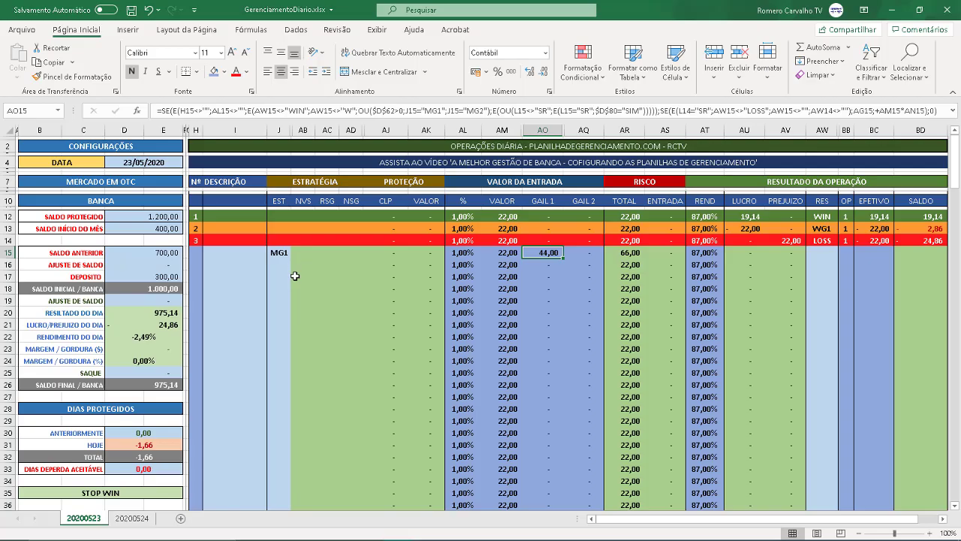
# Step: Clear the EST strategy of the operation in row 15 and review the martingale settings in the OPERAÇÕES configuration
pyautogui.click(288, 253)
pyautogui.press('Delete')
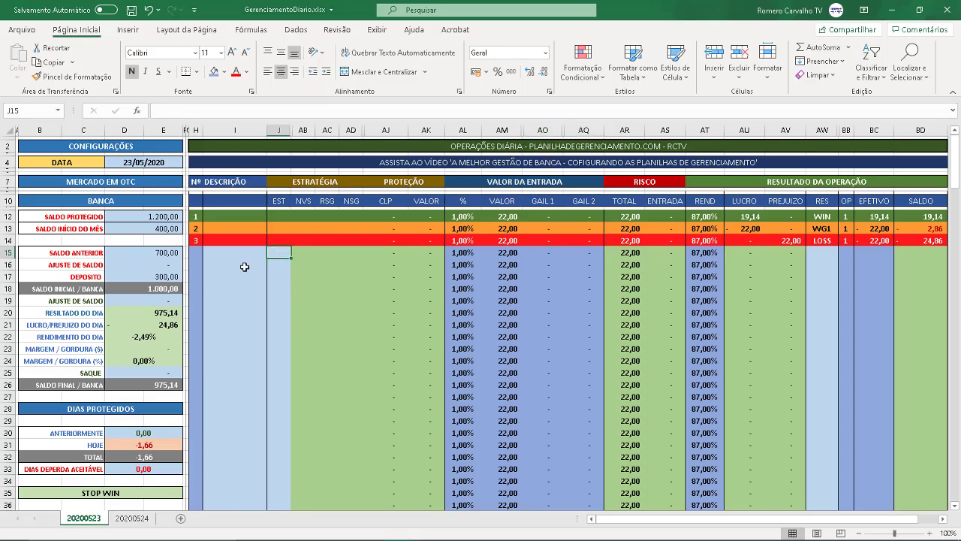
pyautogui.scroll(-3, 240, 285)
pyautogui.scroll(-11, 240, 285)
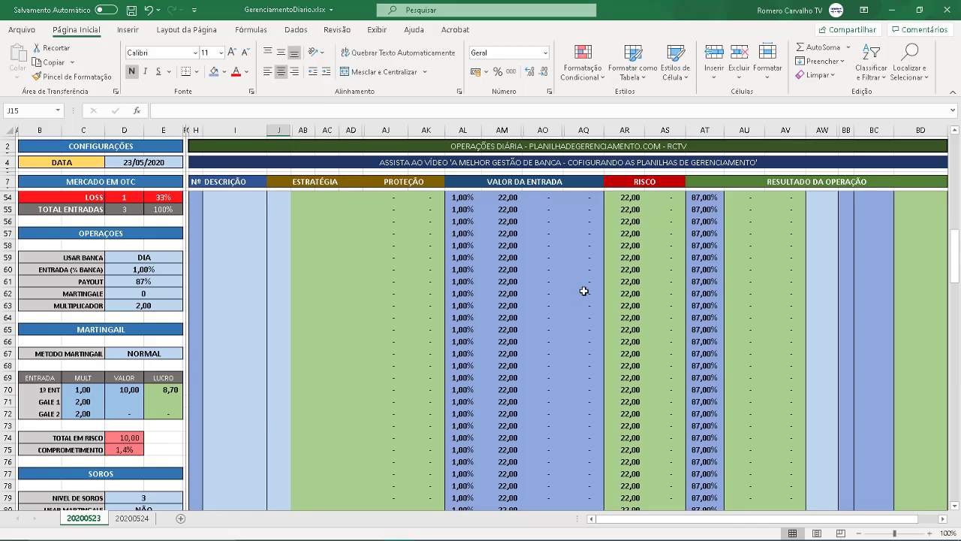
pyautogui.scroll(15, 583, 289)
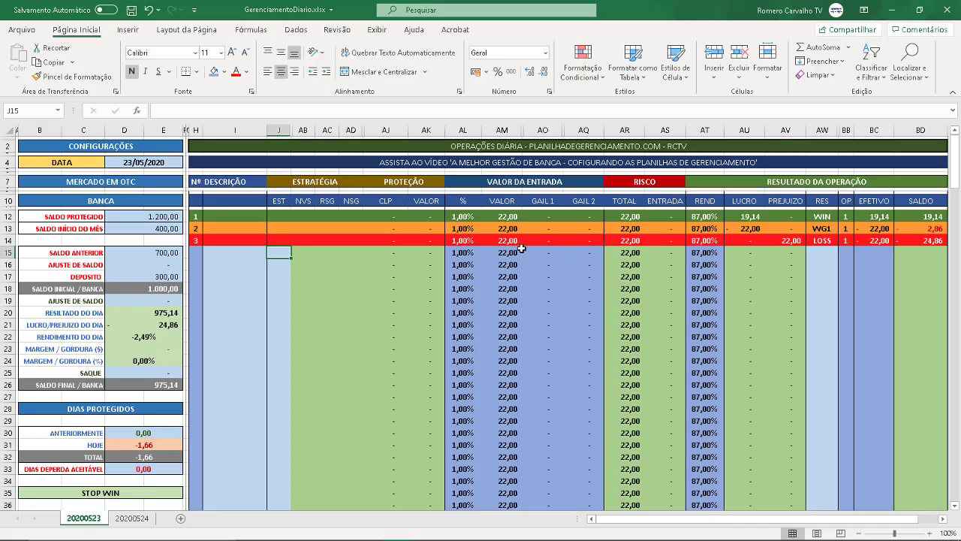
# Step: Reveal the hidden MG1MLT and MG2MLT columns around GAIL 1 by widening them
pyautogui.click(554, 252)
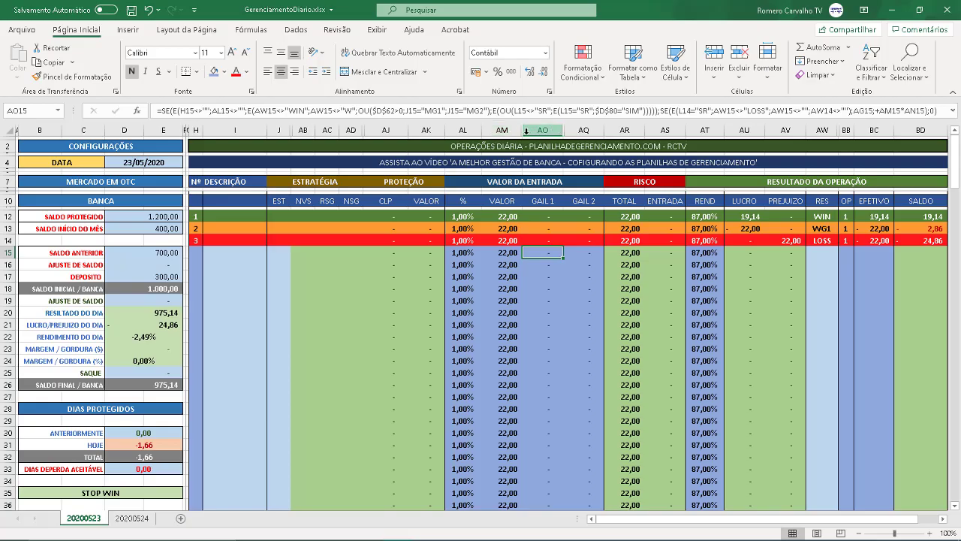
pyautogui.moveTo(524, 131); pyautogui.dragTo(561, 131)
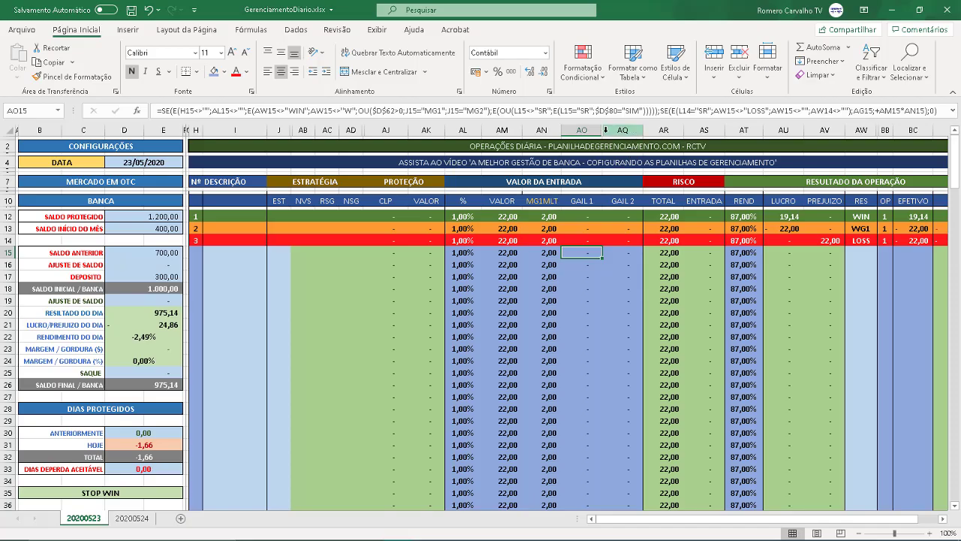
pyautogui.moveTo(602, 132); pyautogui.dragTo(652, 137)
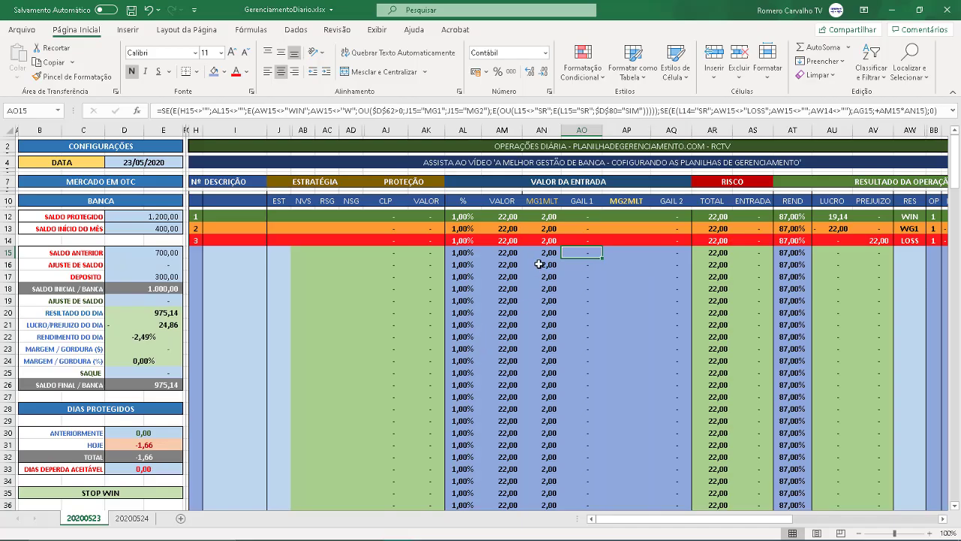
# Step: Enter MG1 as the EST strategy in row 15 and override that operation's MG1MLT multiplier with 3
pyautogui.click(285, 253)
pyautogui.write('MG1')
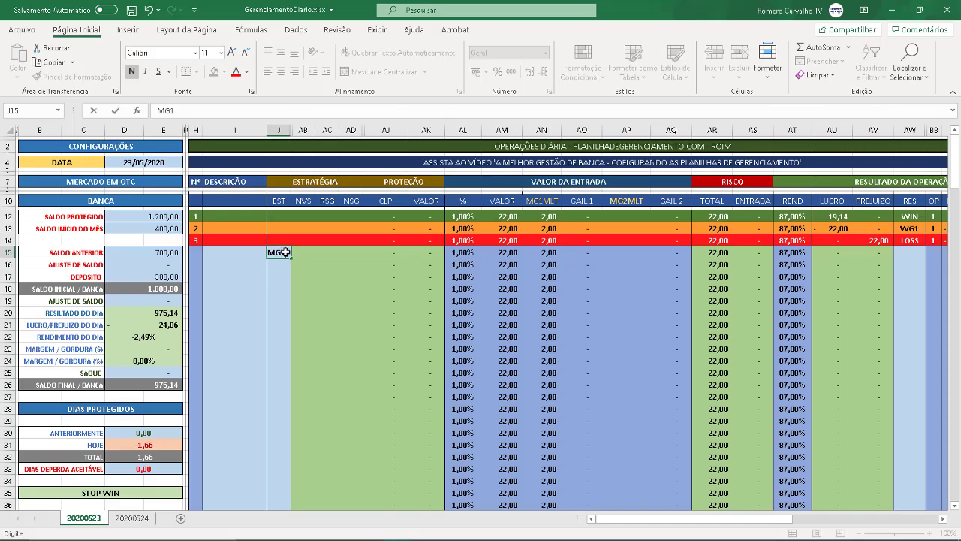
pyautogui.press('Return')
pyautogui.click(548, 253)
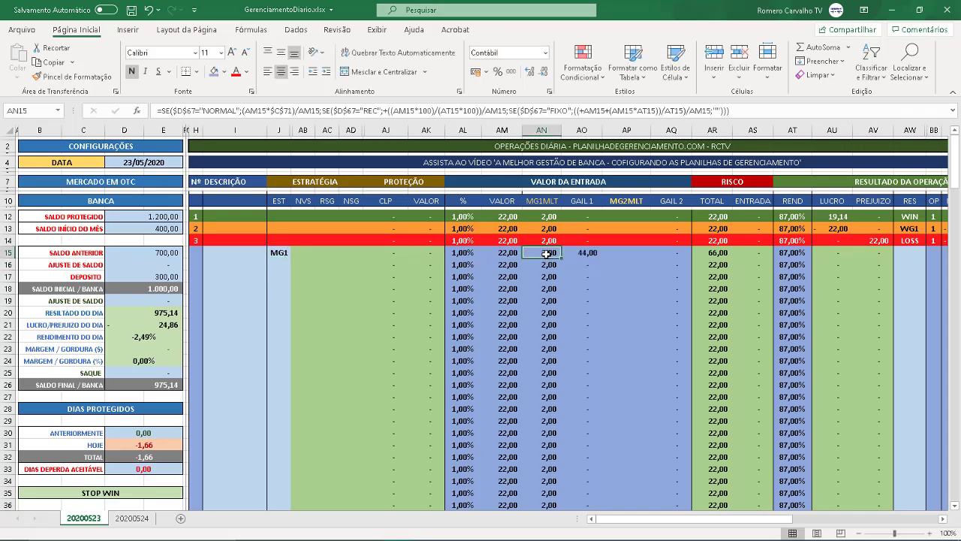
pyautogui.write('3')
pyautogui.press('Return')
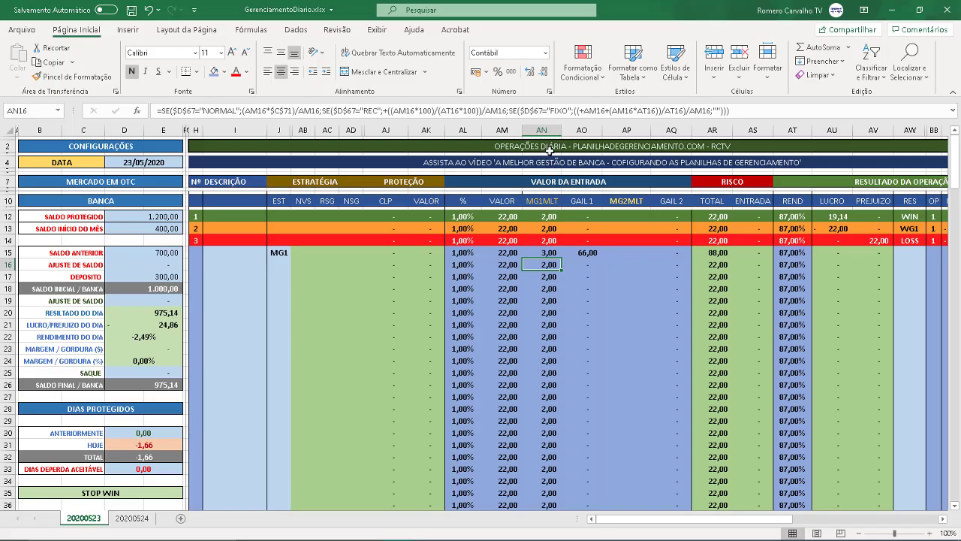
# Step: Undo the multiplier override, the MG1 entry in row 15 and the widening of the two multiplier columns
pyautogui.hotkey('ctrl', 'z')
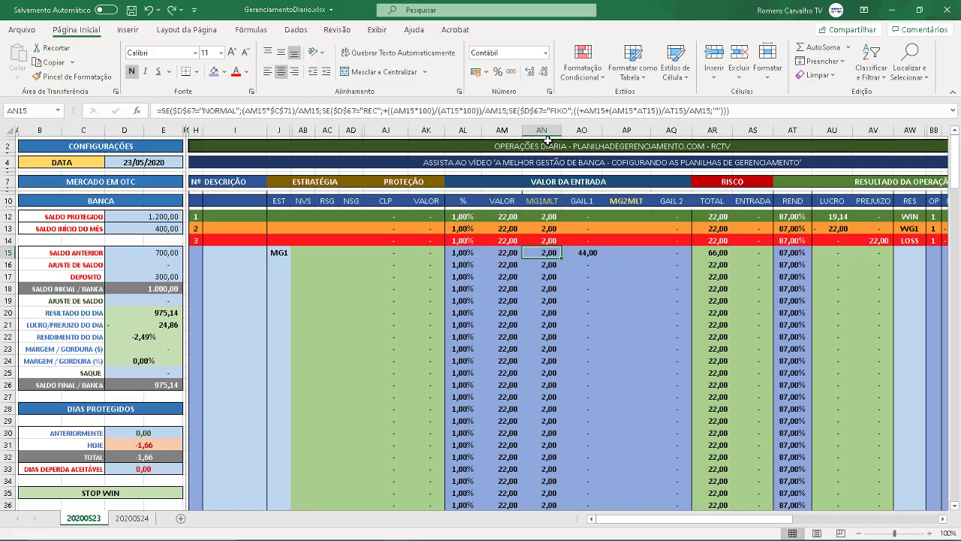
pyautogui.hotkey('ctrl', 'z')
pyautogui.hotkey('ctrl', 'z')
pyautogui.hotkey('ctrl', 'z')
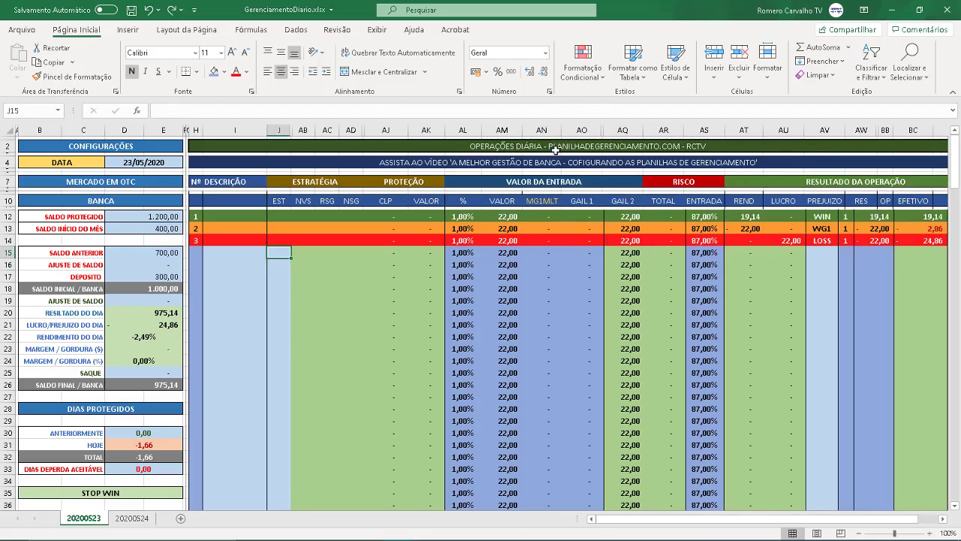
# Step: Check the width of column AM and apply a width of 9 to columns AM through AQ to reveal the hidden multiplier columns
pyautogui.click(502, 130)
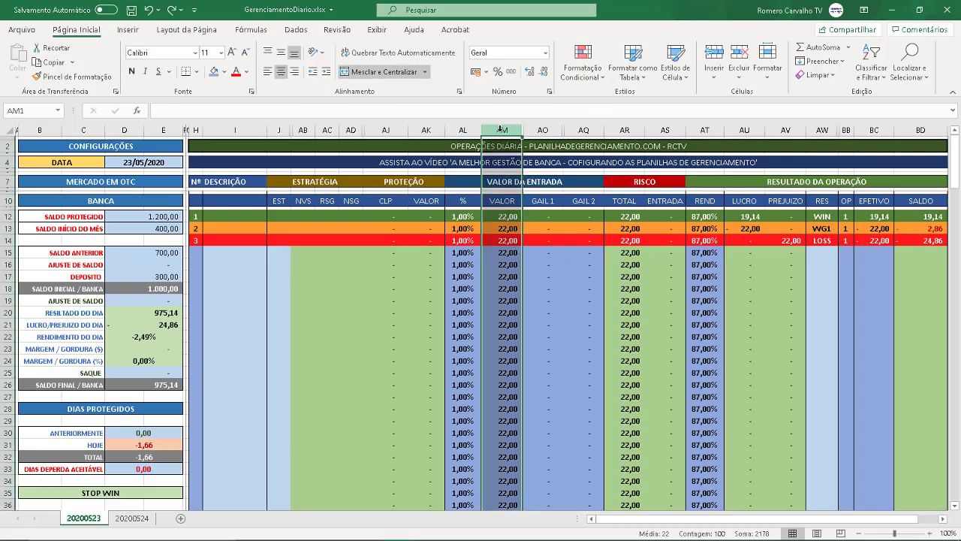
pyautogui.rightClick(502, 134)
pyautogui.click(554, 299)
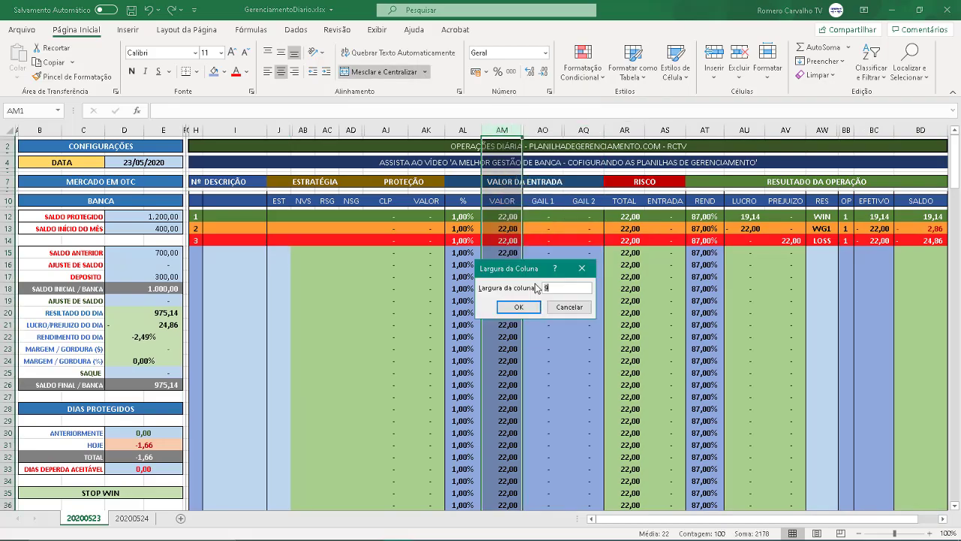
pyautogui.press('Return')
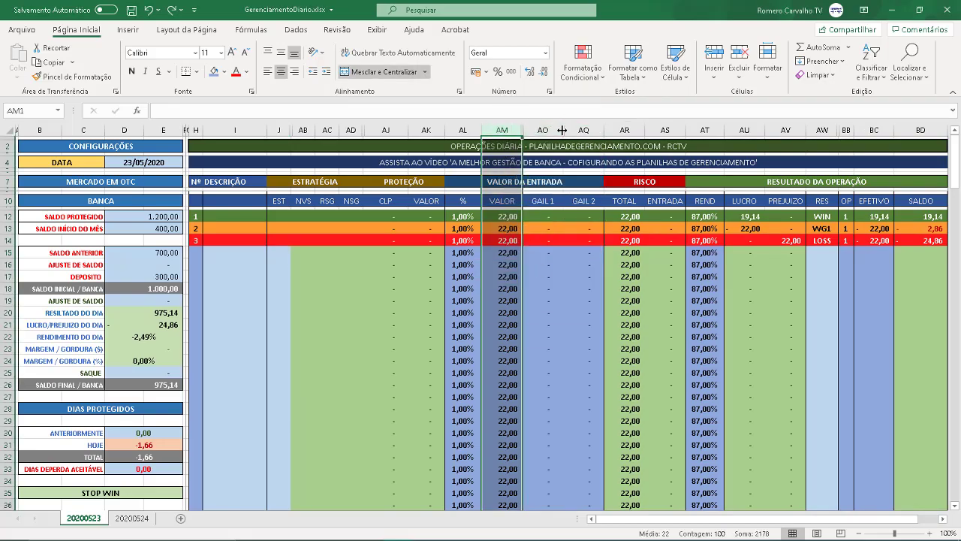
pyautogui.moveTo(511, 131); pyautogui.dragTo(574, 131)
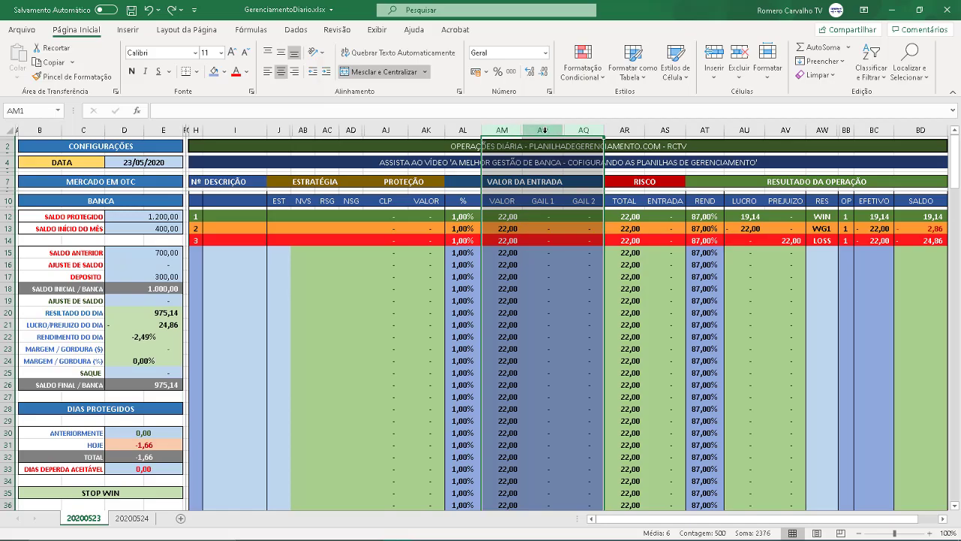
pyautogui.rightClick(544, 130)
pyautogui.click(565, 292)
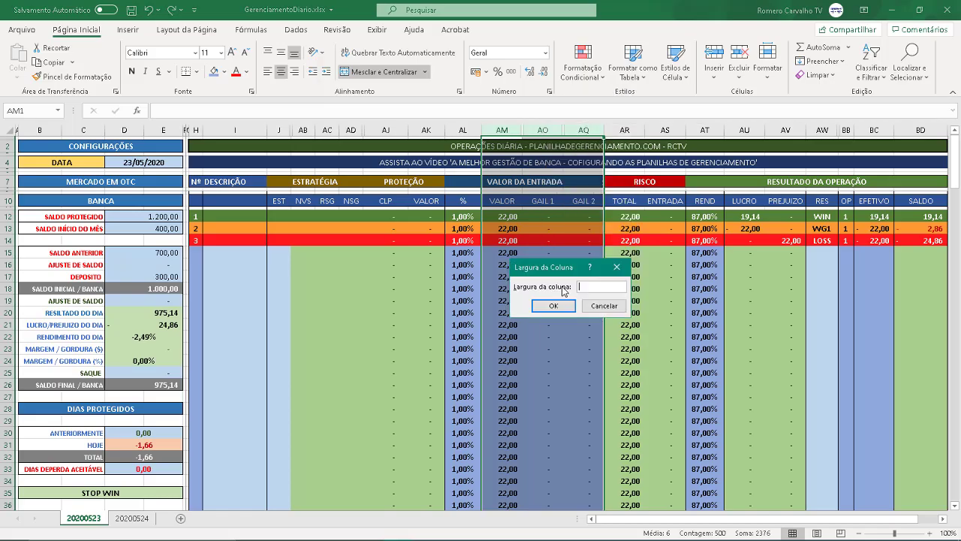
pyautogui.press('Return')
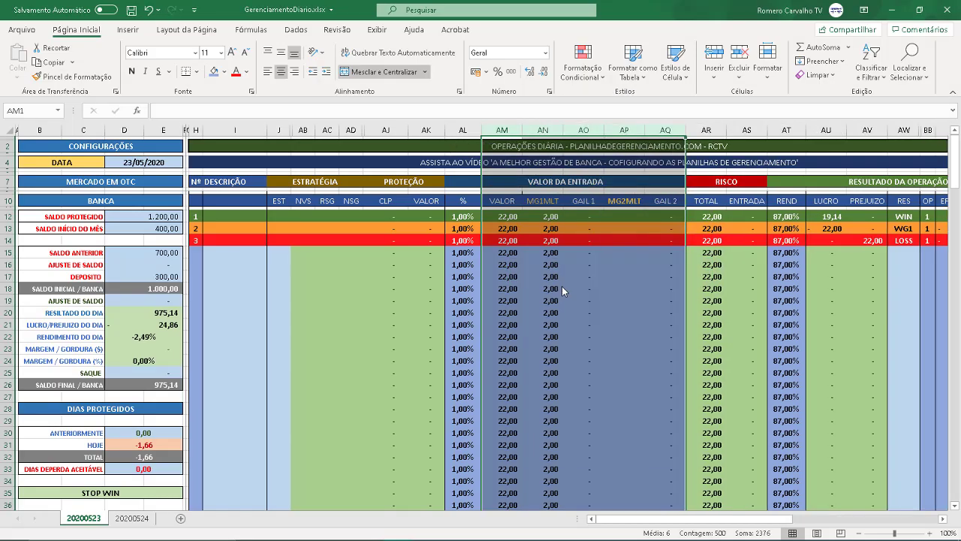
pyautogui.click(551, 277)
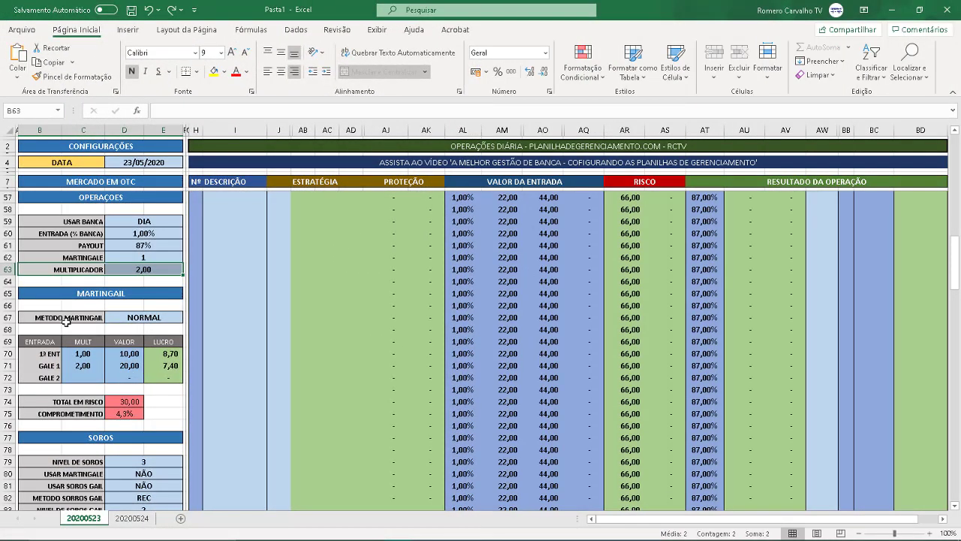
# Step: Examine the METODO MARTINGAIL and MULTIPLICADOR settings and read the martingale method definitions in the LEGENDAS section
pyautogui.click(124, 317)
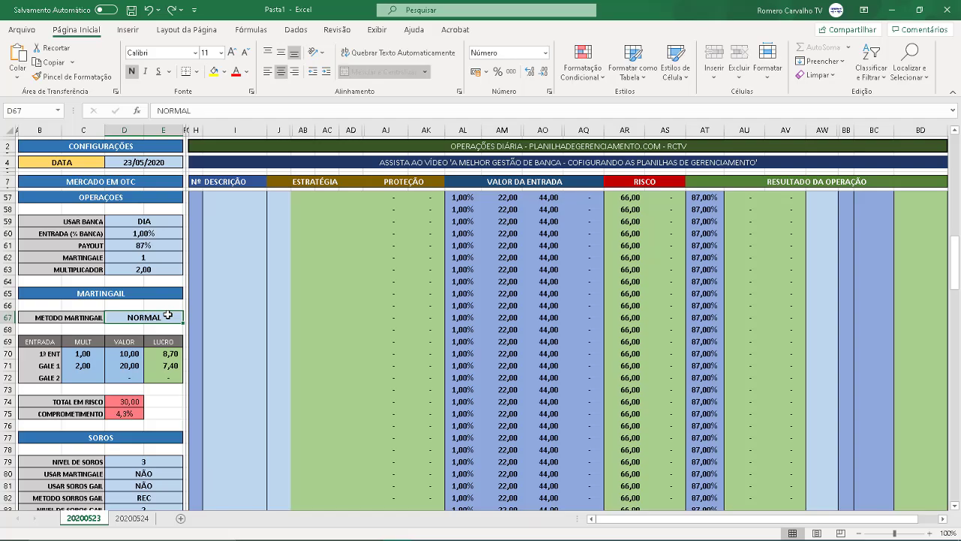
pyautogui.click(157, 268)
pyautogui.click(169, 316)
pyautogui.scroll(-3, 441, 283)
pyautogui.scroll(-18, 441, 283)
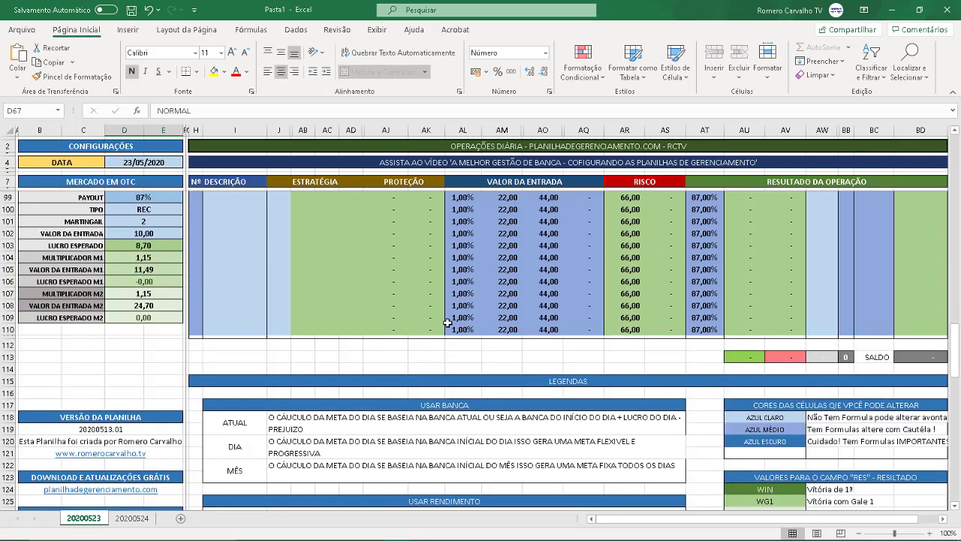
pyautogui.scroll(-2, 453, 310)
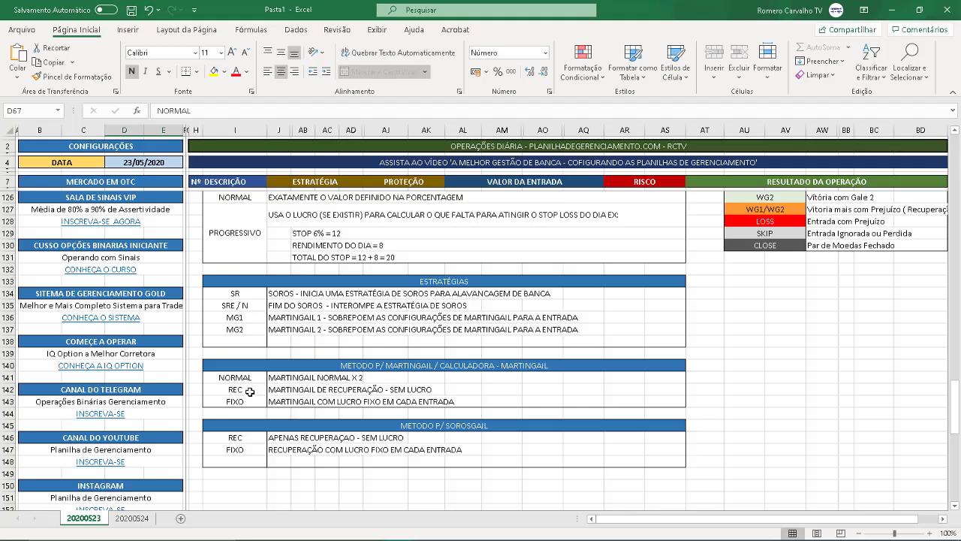
pyautogui.click(297, 391)
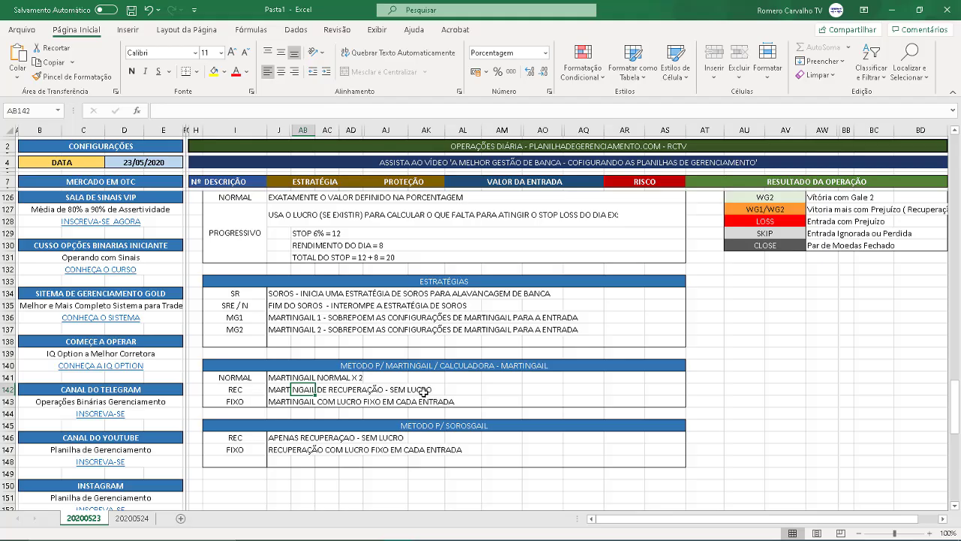
# Step: Set METODO MARTINGAIL to REC in the MARTINGAIL configuration
pyautogui.scroll(20, 422, 386)
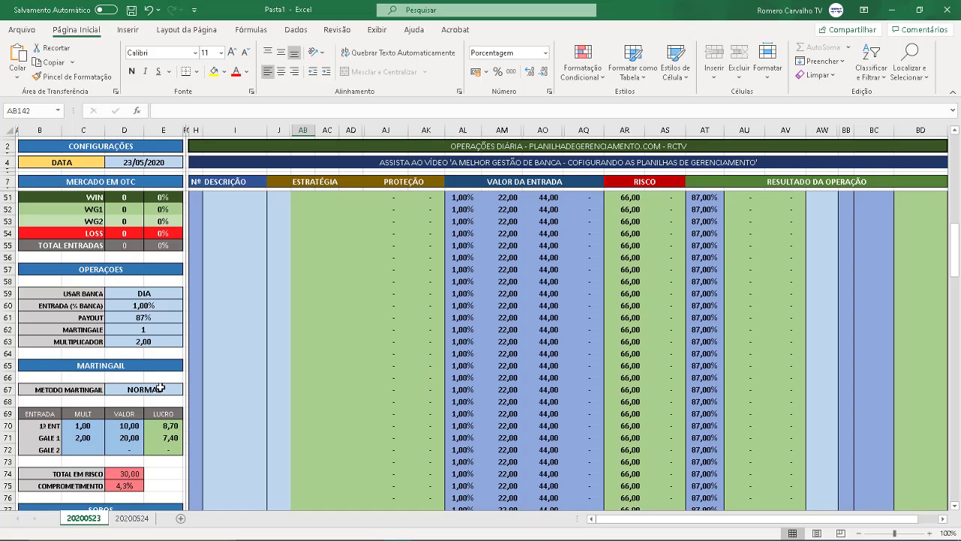
pyautogui.click(160, 388)
pyautogui.write('RE')
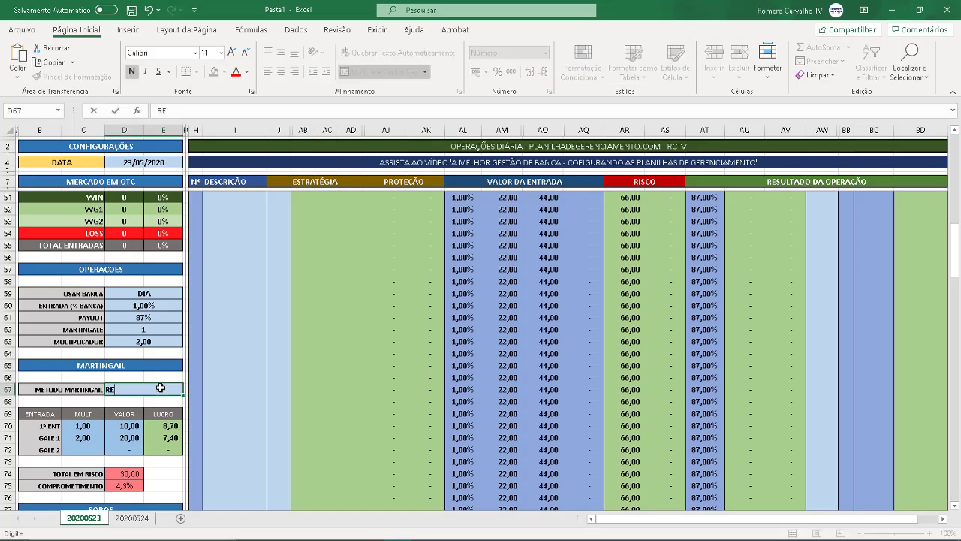
pyautogui.write('C')
pyautogui.press('Return')
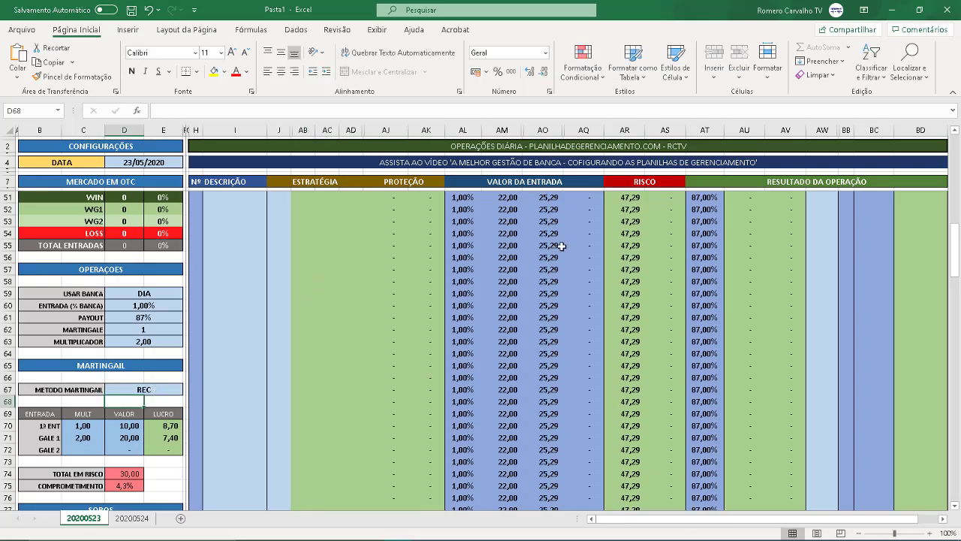
# Step: Compare the entry VALOR, GAIL 1 amount and payout percentage of the operation in row 51
pyautogui.click(501, 196)
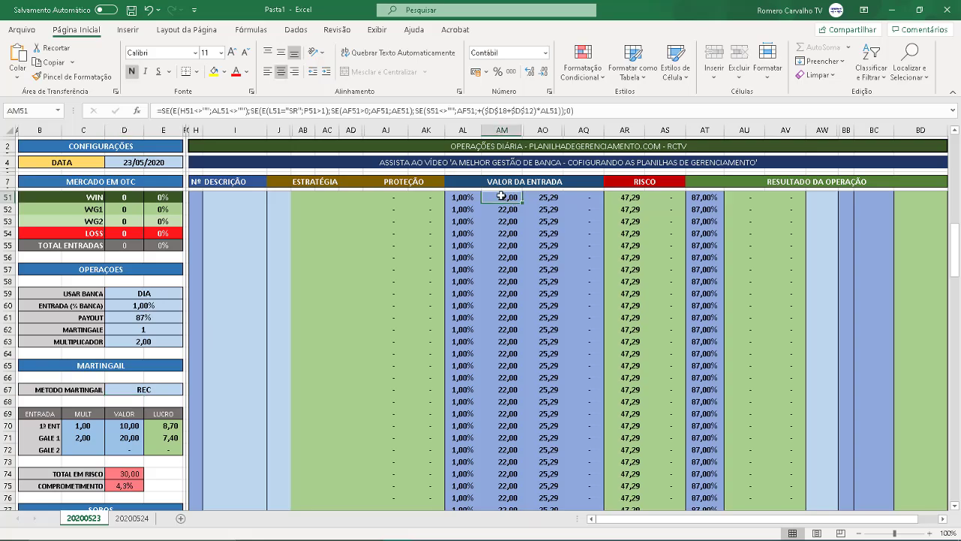
pyautogui.click(543, 197)
pyautogui.click(514, 200)
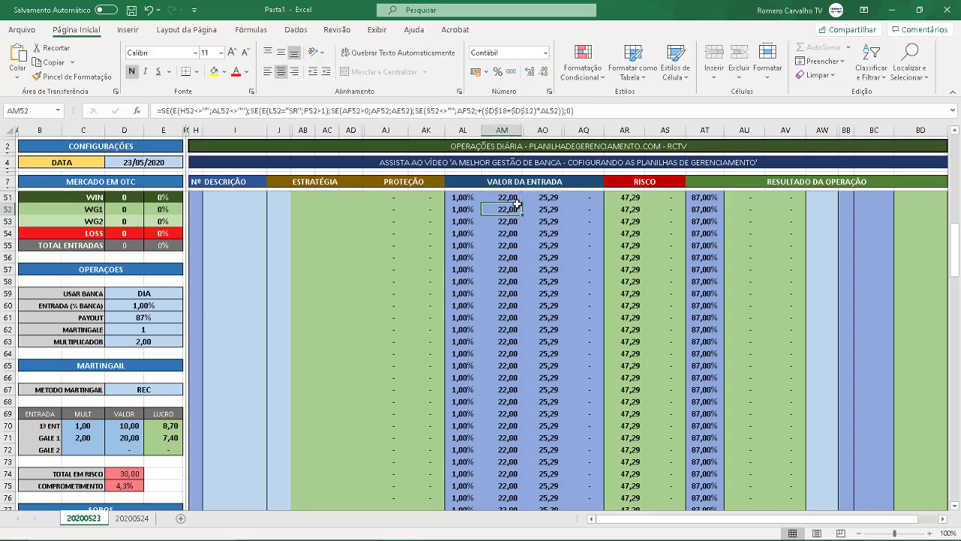
pyautogui.click(538, 197)
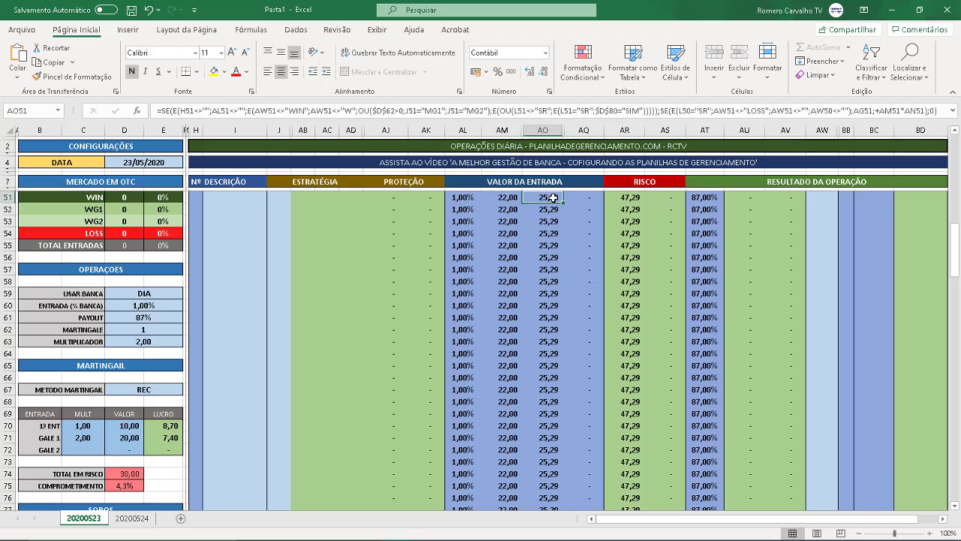
pyautogui.click(697, 199)
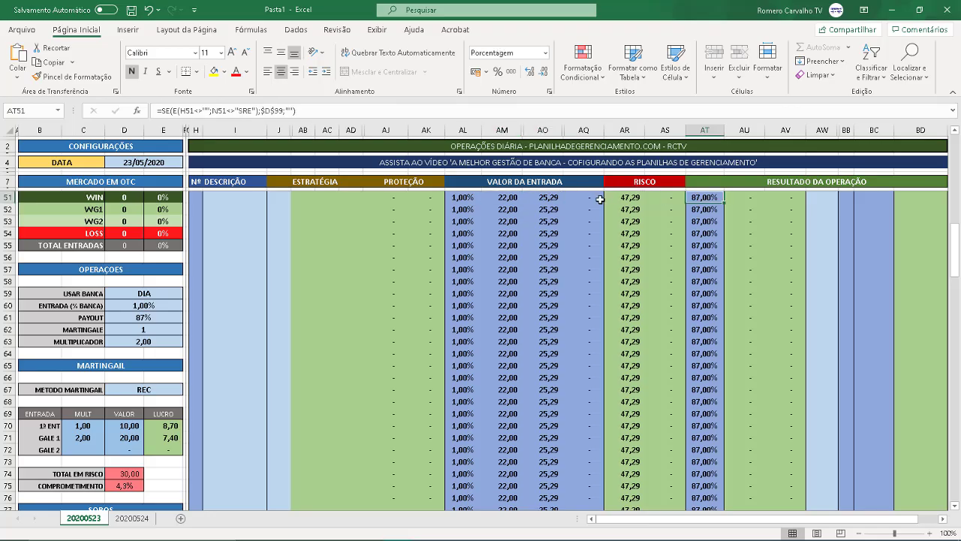
pyautogui.click(553, 197)
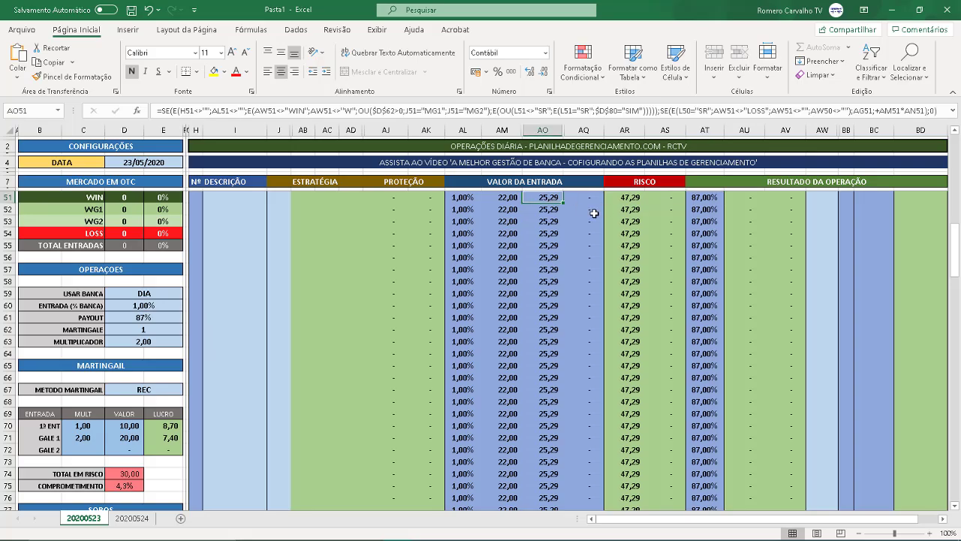
# Step: Enter WG1 as the result of the operation in row 51 and check its profit and GAIL 1 amount
pyautogui.click(819, 197)
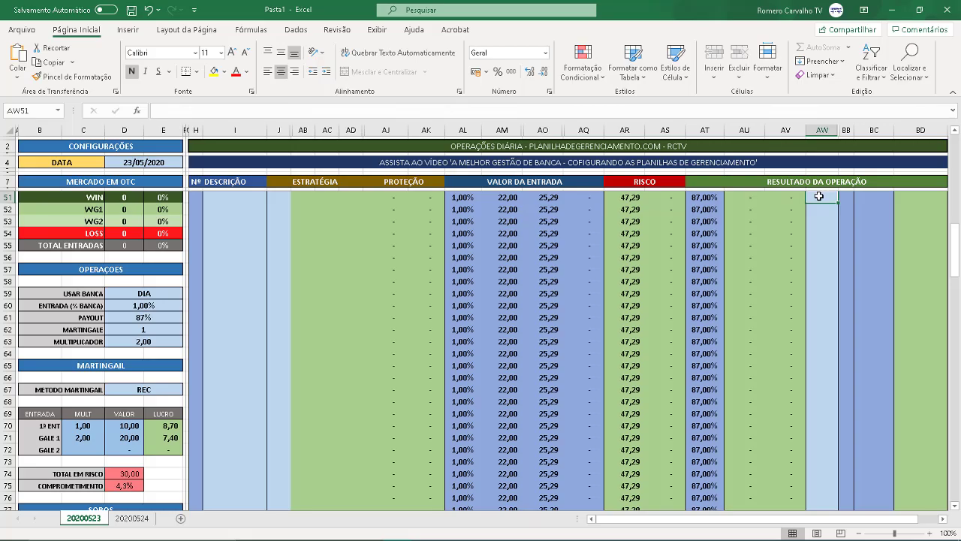
pyautogui.write('WG1')
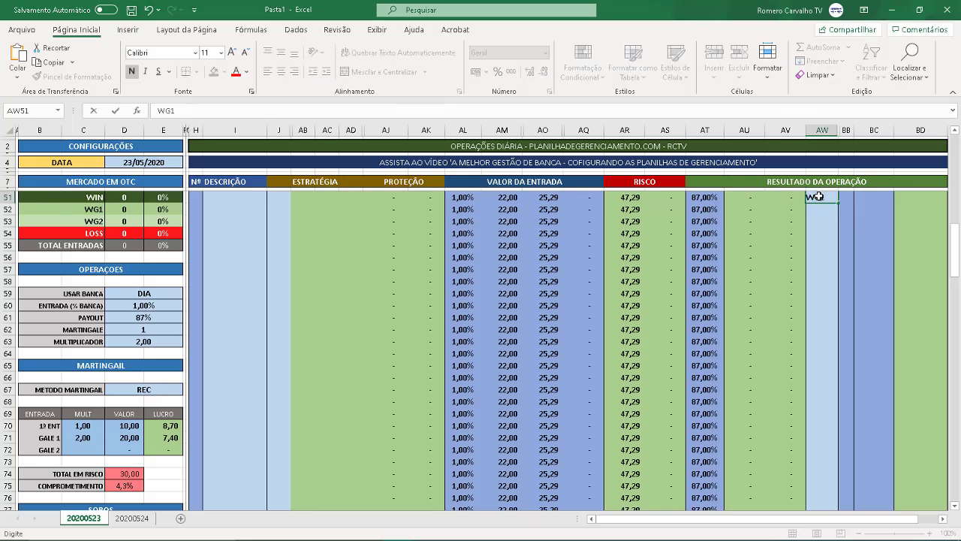
pyautogui.press('Return')
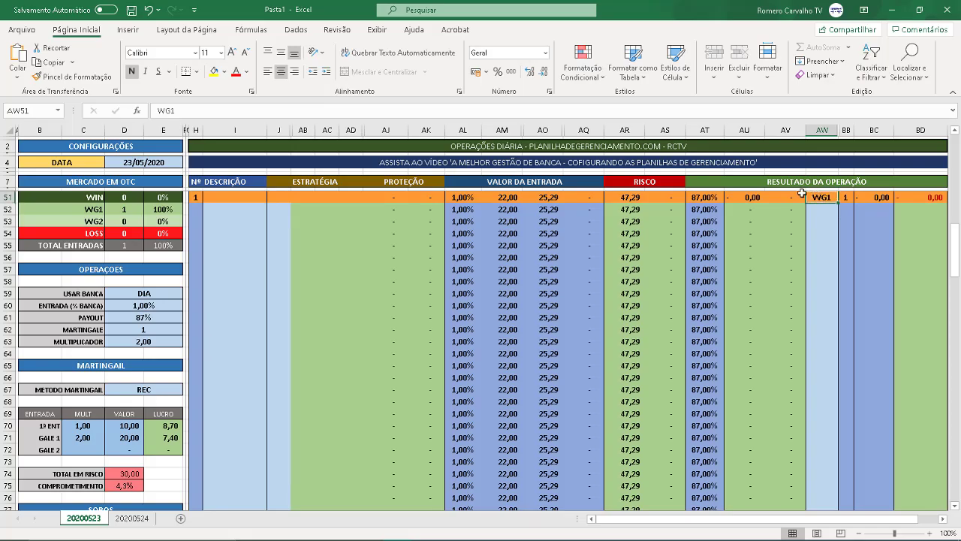
pyautogui.click(750, 198)
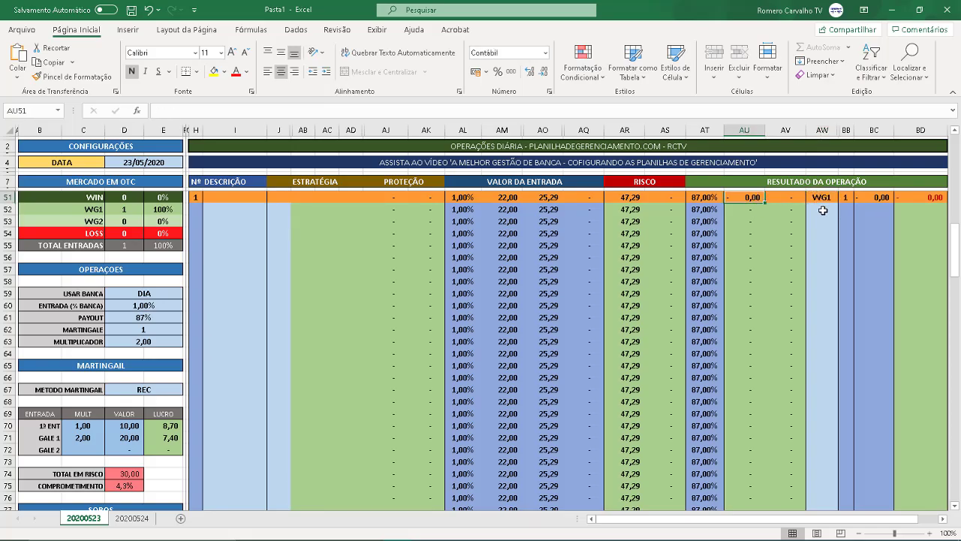
pyautogui.click(524, 198)
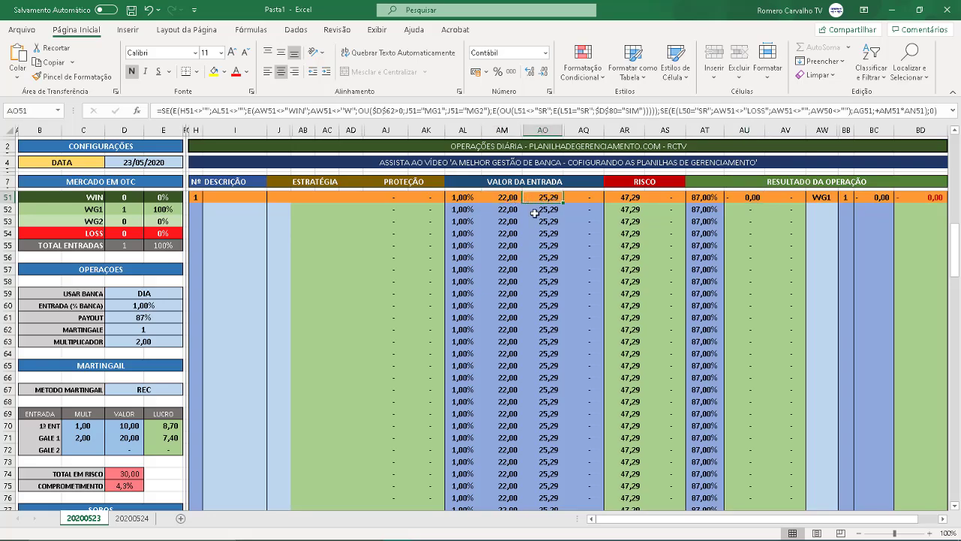
# Step: Set METODO MARTINGAIL to NORMAL in the MARTINGAIL configuration
pyautogui.click(161, 391)
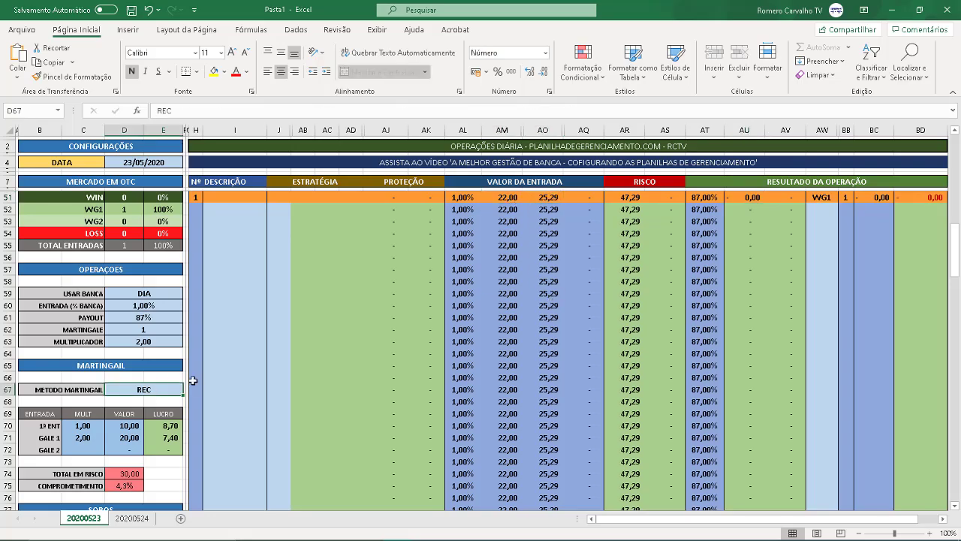
pyautogui.write('NO')
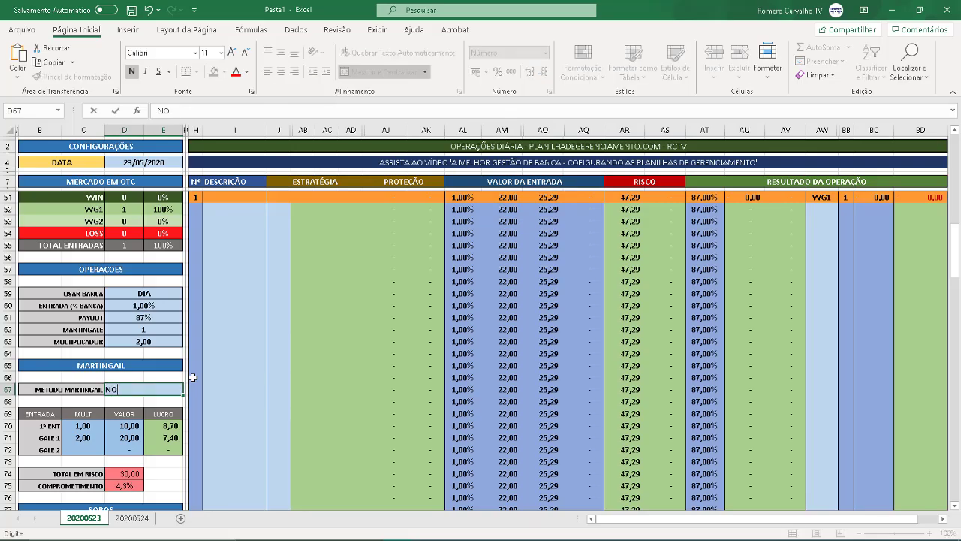
pyautogui.write('RMAL')
pyautogui.press('Return')
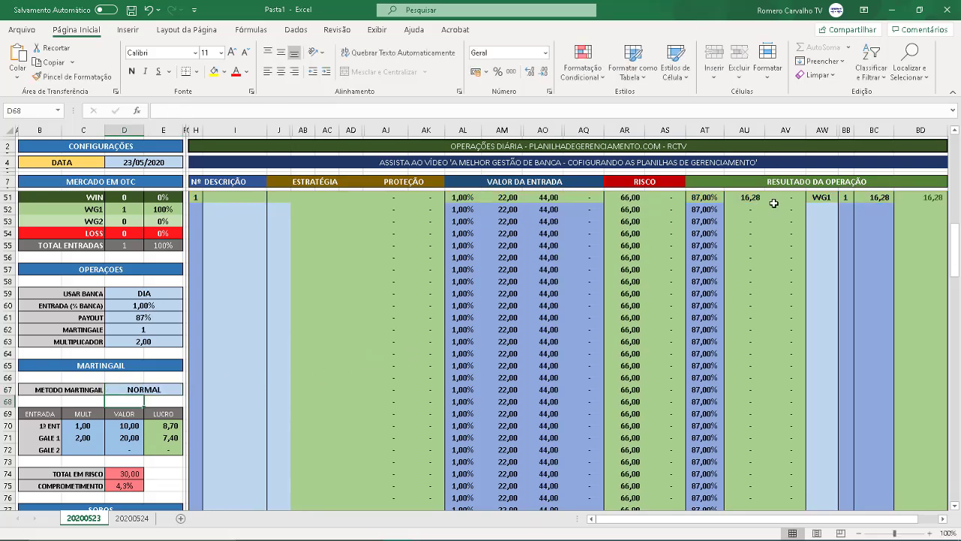
# Step: Replace the result of the operation in row 51 with WIN and check its profit
pyautogui.click(823, 197)
pyautogui.write('W')
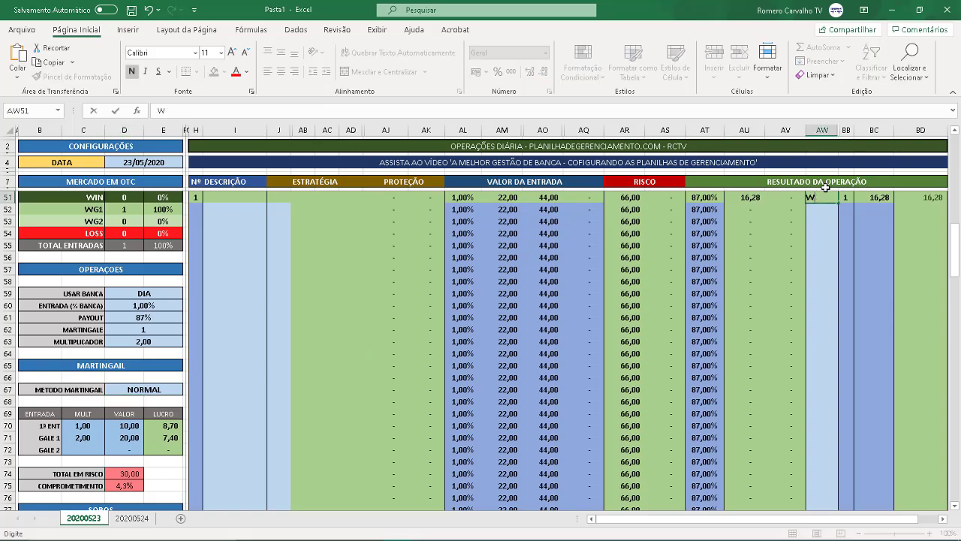
pyautogui.write('IN')
pyautogui.press('Return')
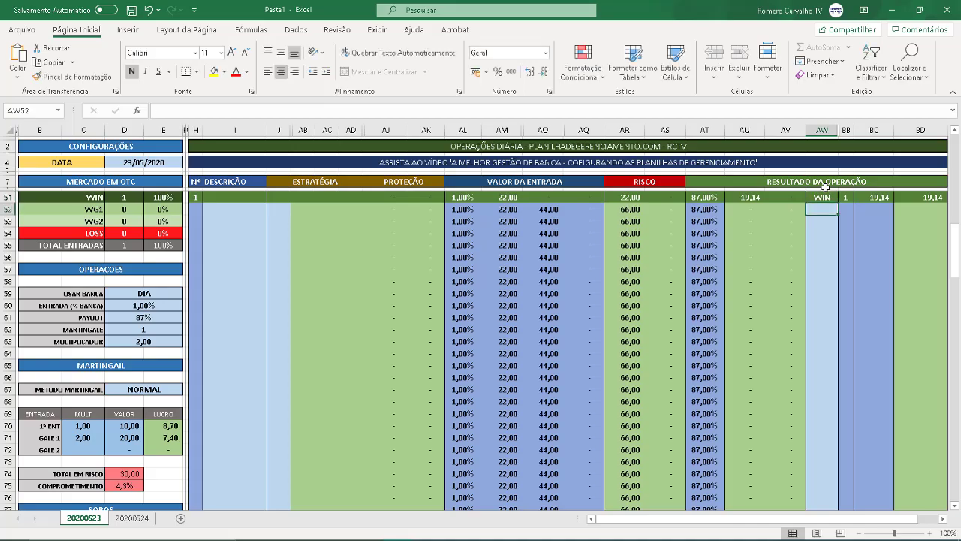
pyautogui.click(760, 196)
# Step: Enter WG1 as the result of the second operation in row 52 and check its profit
pyautogui.click(832, 206)
pyautogui.write('WG')
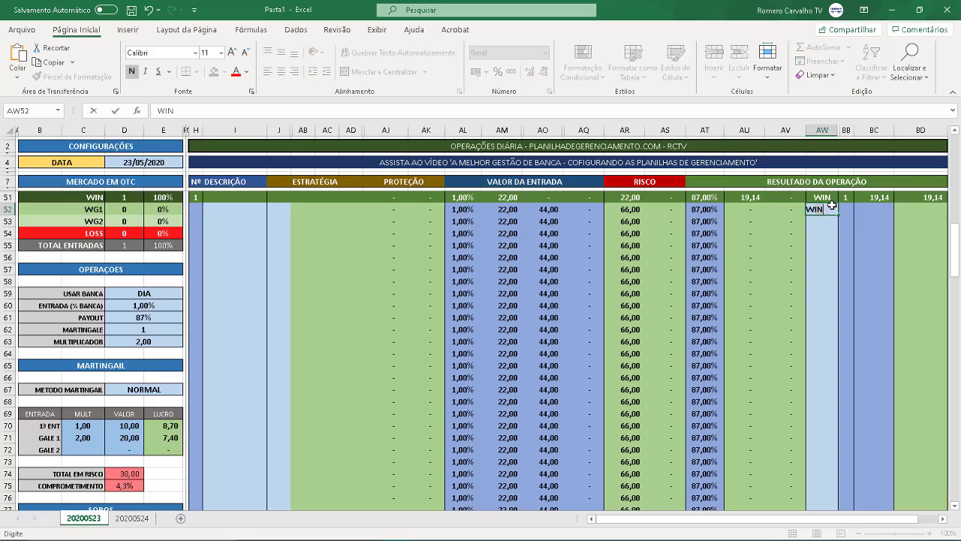
pyautogui.write('1')
pyautogui.press('Return')
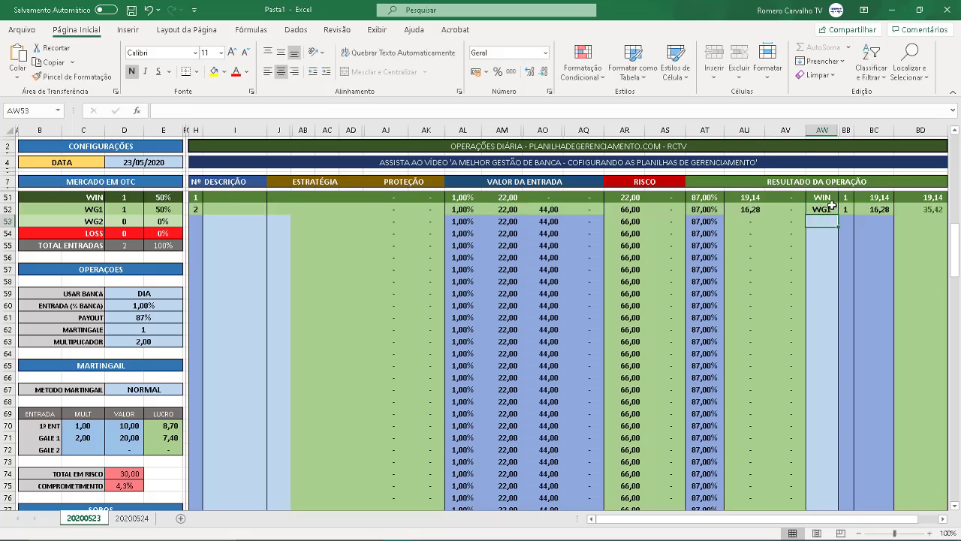
pyautogui.click(739, 213)
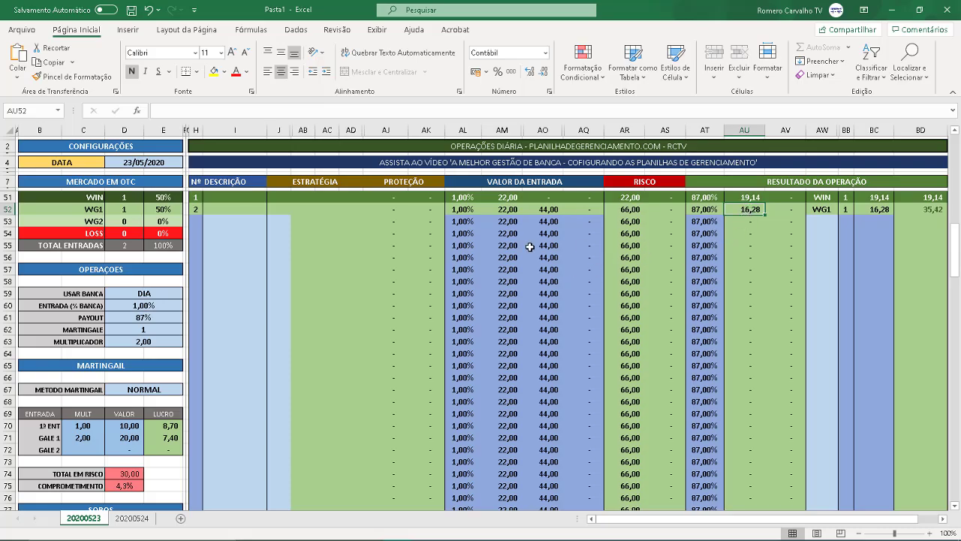
# Step: Review the martingale method definitions in the LEGENDAS section and set METODO MARTINGAIL to FIXO
pyautogui.click(152, 390)
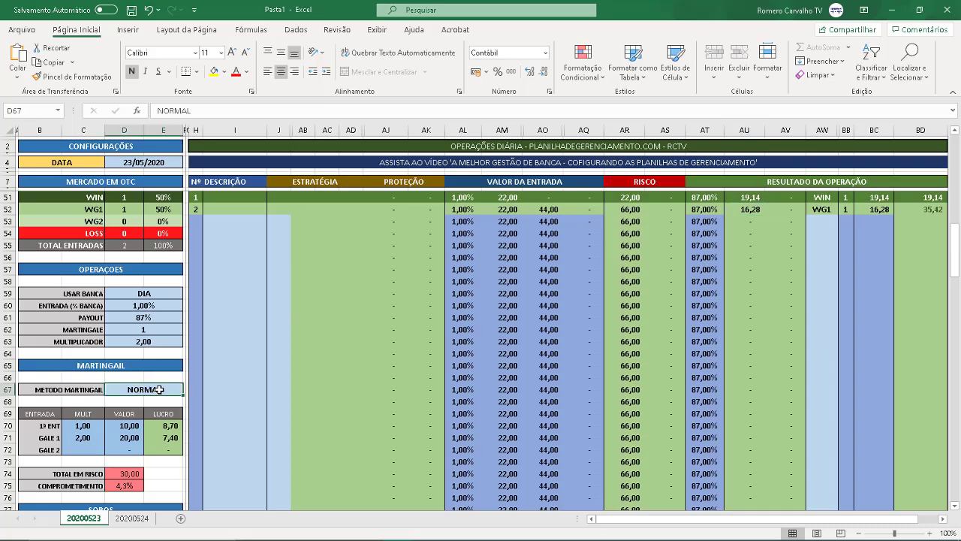
pyautogui.scroll(-1, 431, 342)
pyautogui.scroll(-20, 431, 342)
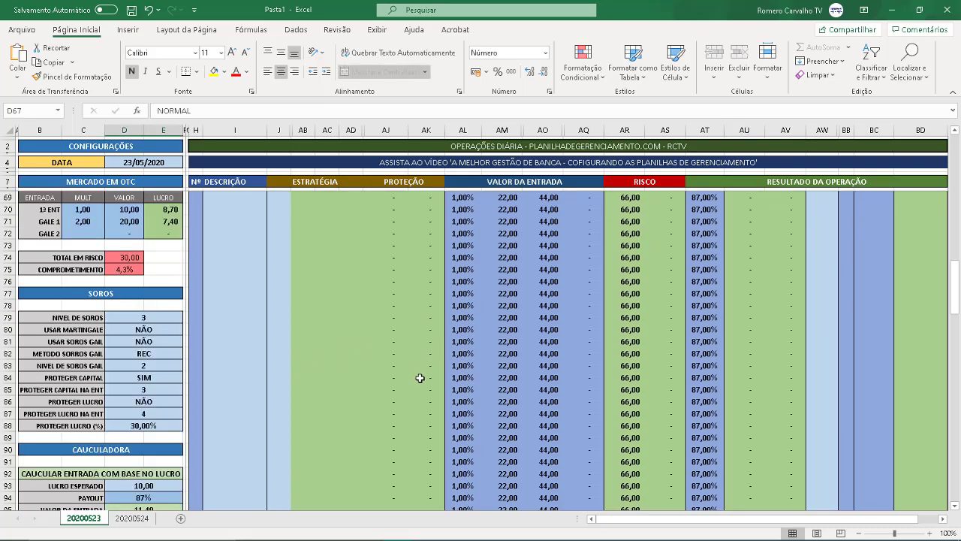
pyautogui.scroll(-2, 419, 395)
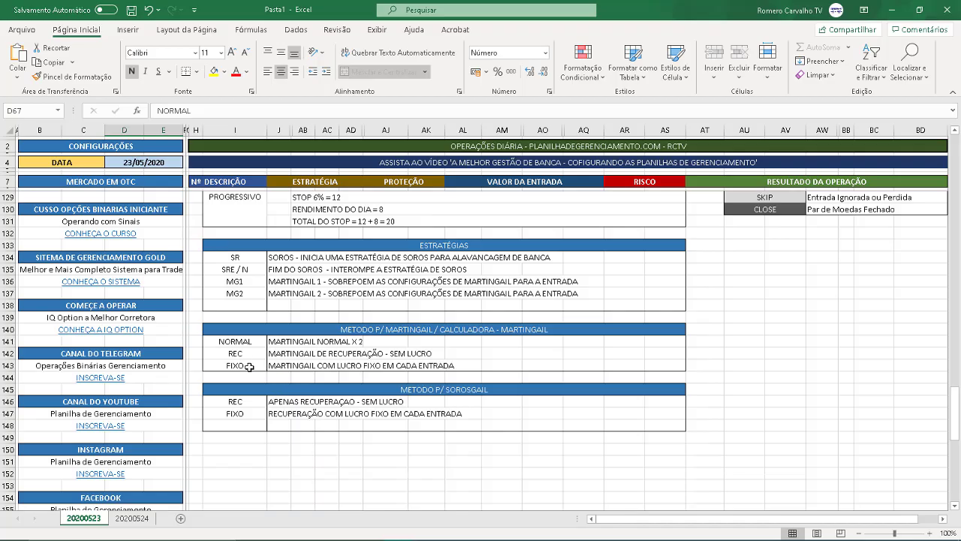
pyautogui.scroll(13, 374, 370)
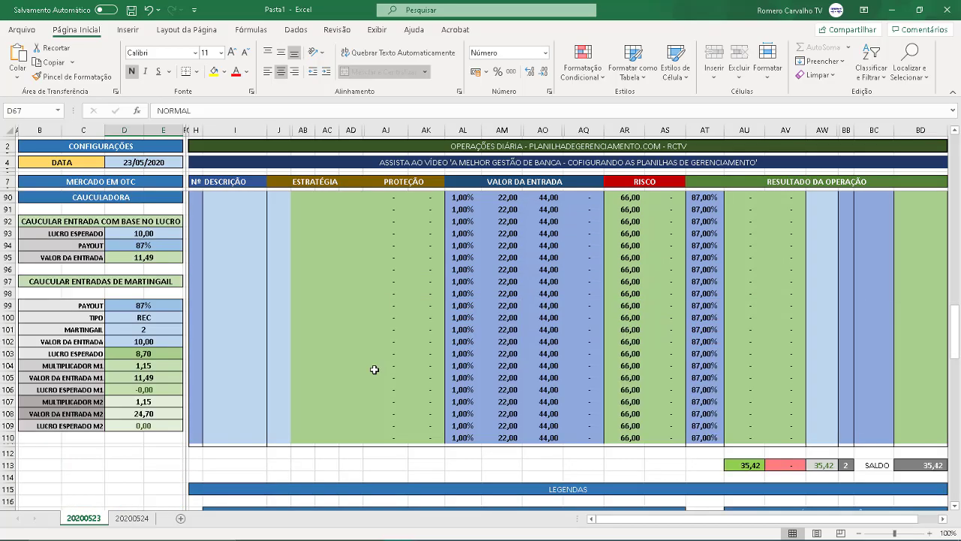
pyautogui.scroll(17, 375, 369)
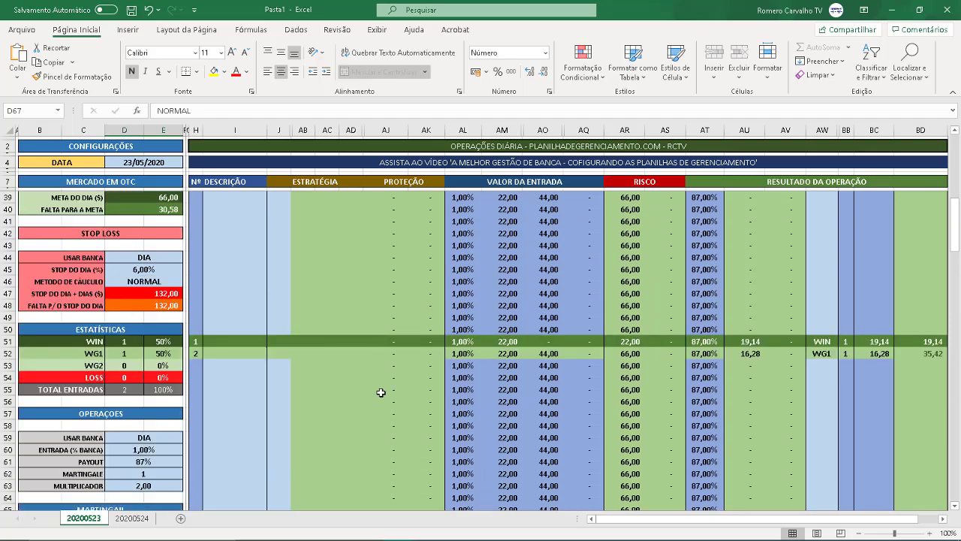
pyautogui.scroll(-4, 381, 392)
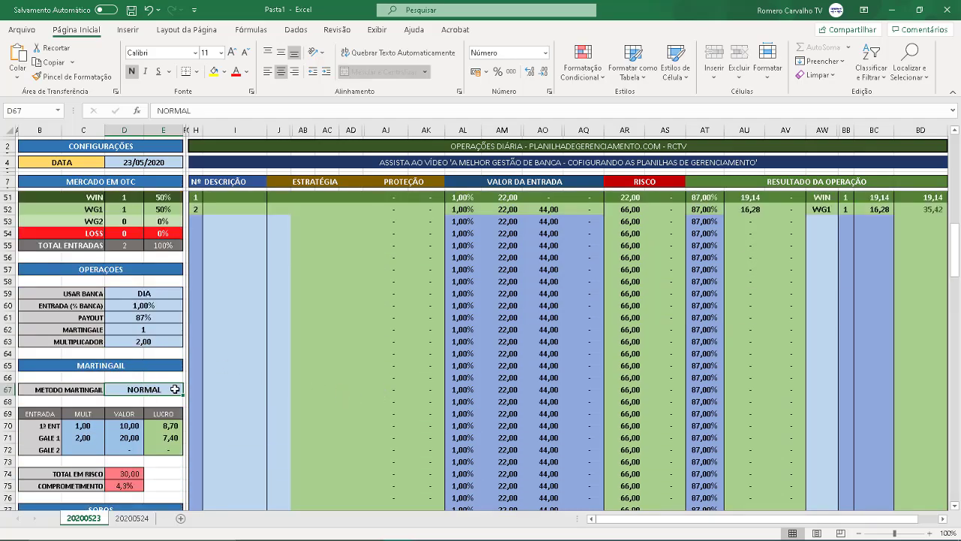
pyautogui.write('FIXO')
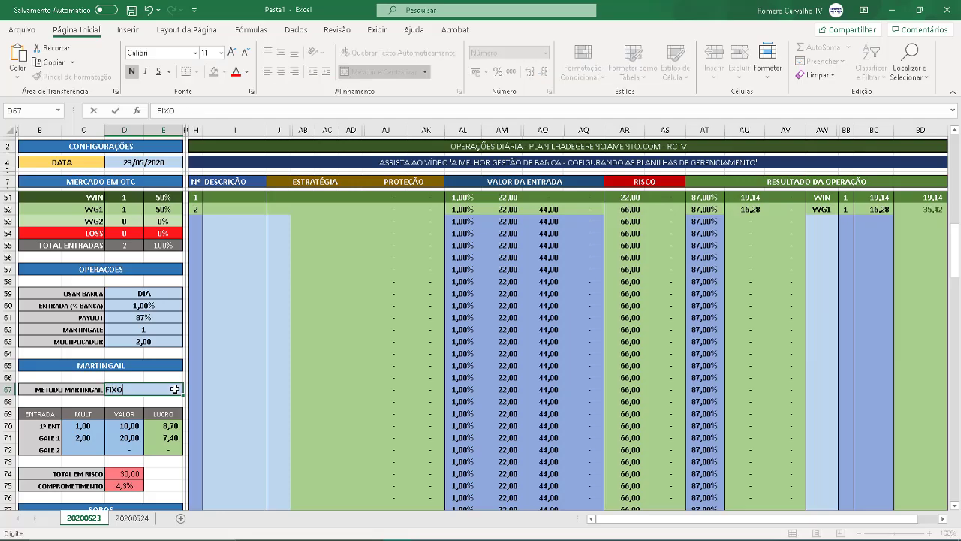
pyautogui.press('Return')
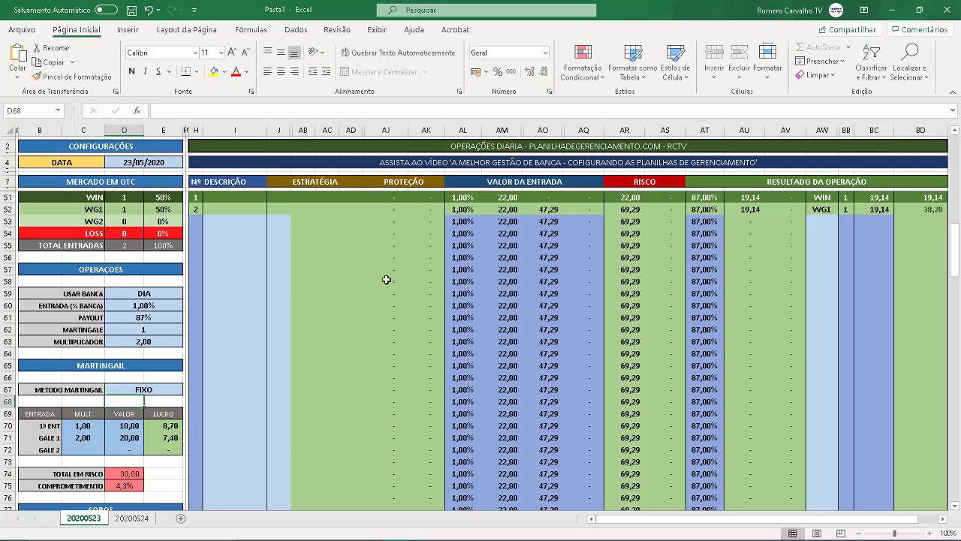
# Step: Compare the profits of the operations in rows 51 and 52, and examine row 52's GAIL 1 amount, payout and risk under the FIXO method
pyautogui.click(553, 213)
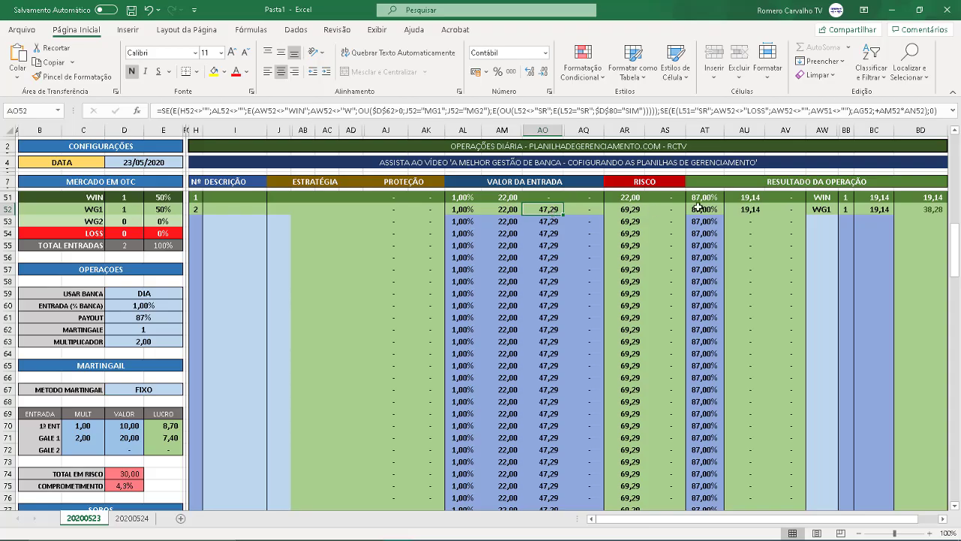
pyautogui.click(739, 209)
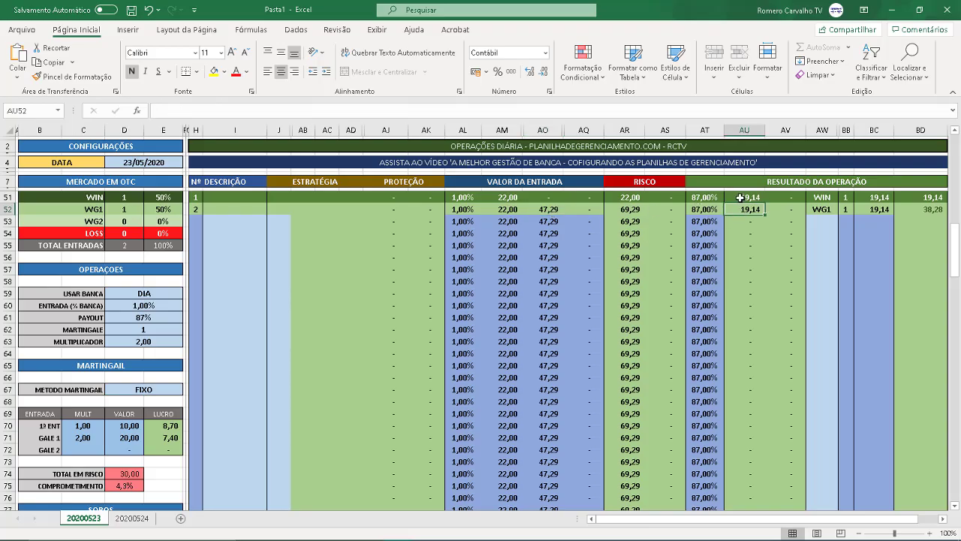
pyautogui.click(741, 198)
pyautogui.click(744, 211)
pyautogui.click(743, 197)
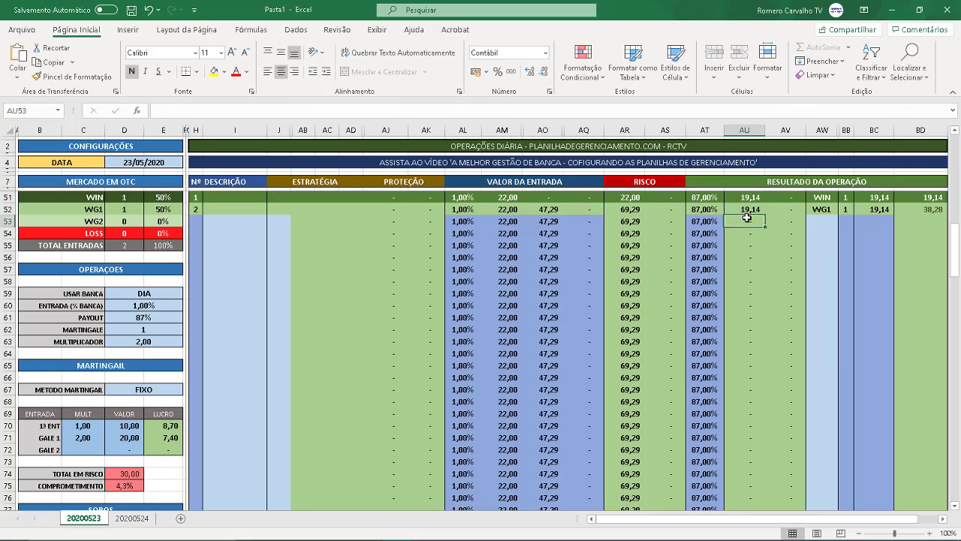
pyautogui.click(744, 209)
pyautogui.click(744, 198)
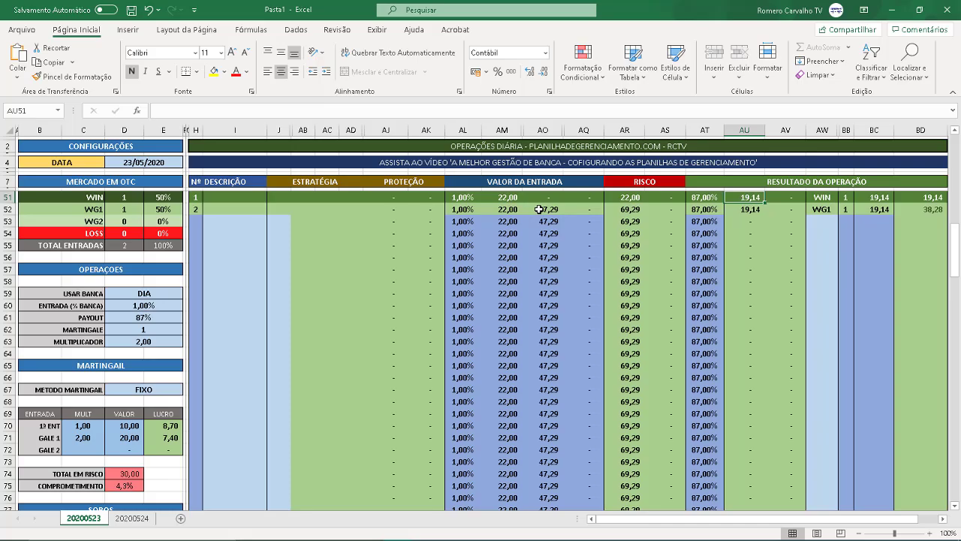
pyautogui.click(742, 211)
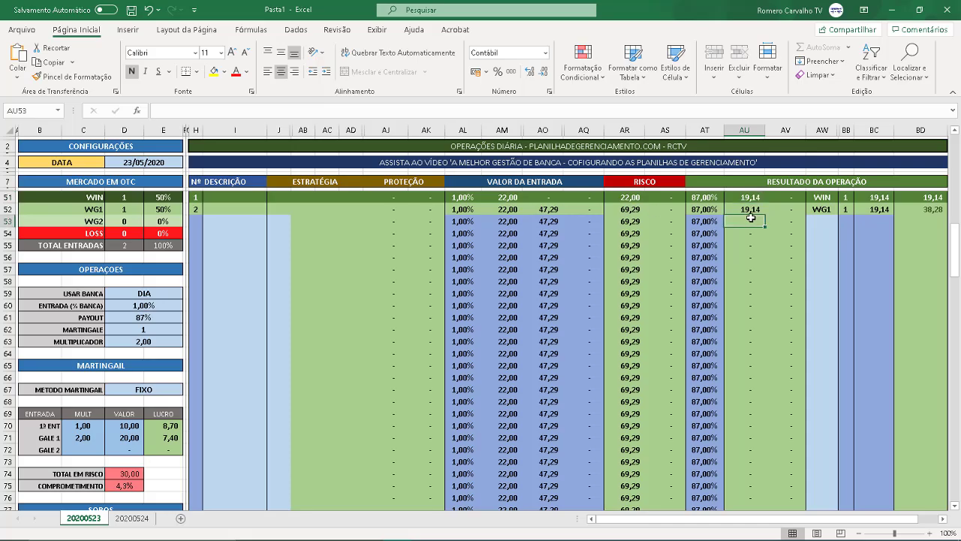
pyautogui.click(700, 209)
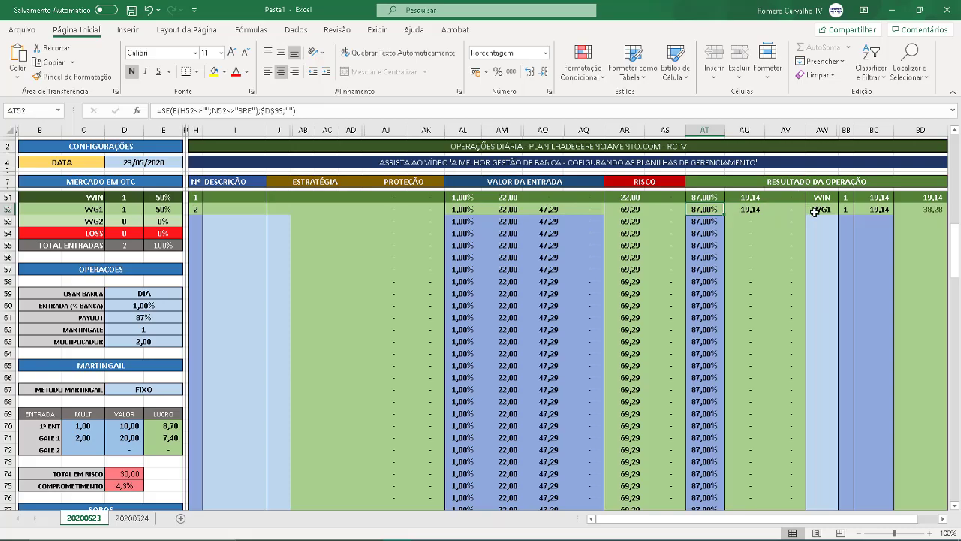
pyautogui.click(550, 212)
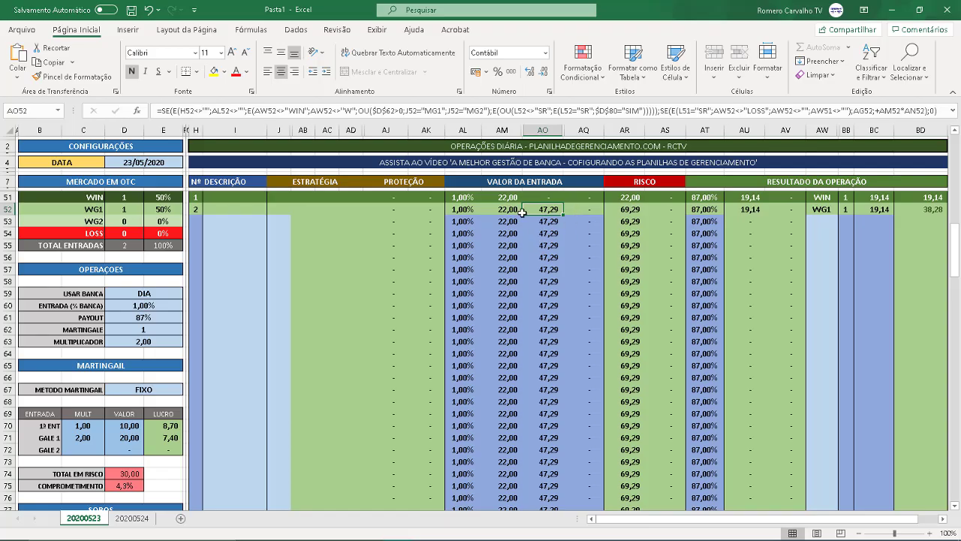
pyautogui.click(639, 210)
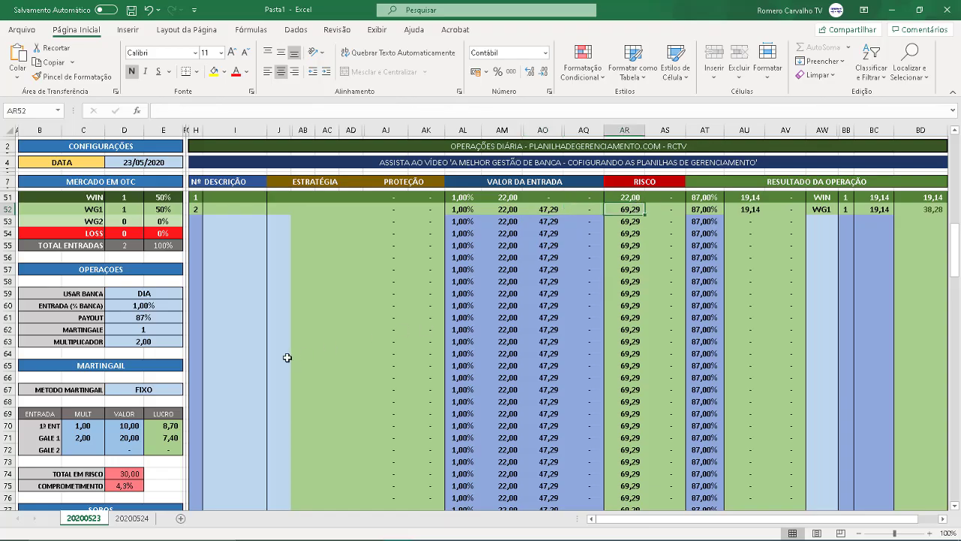
# Step: Switch METODO MARTINGAIL back to NORMAL
pyautogui.click(167, 386)
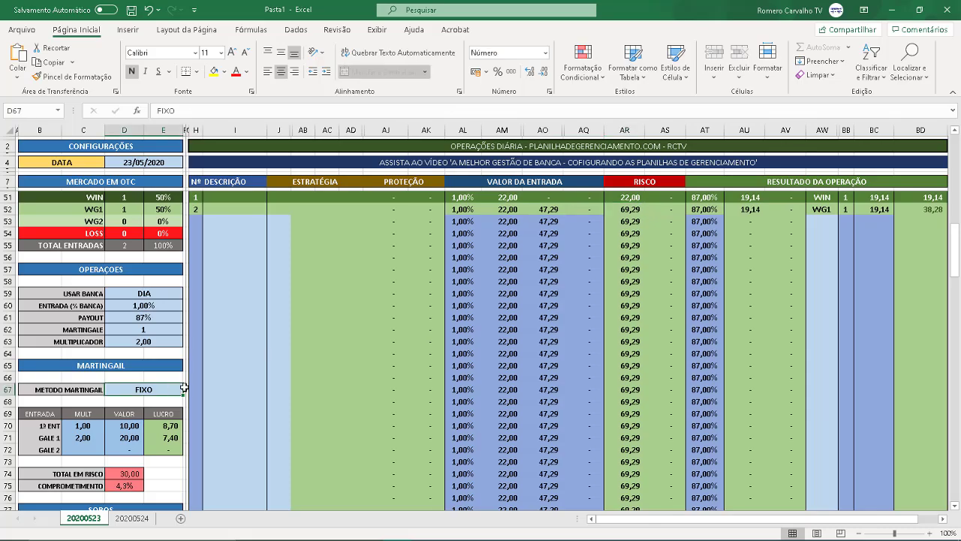
pyautogui.write('NORMAL')
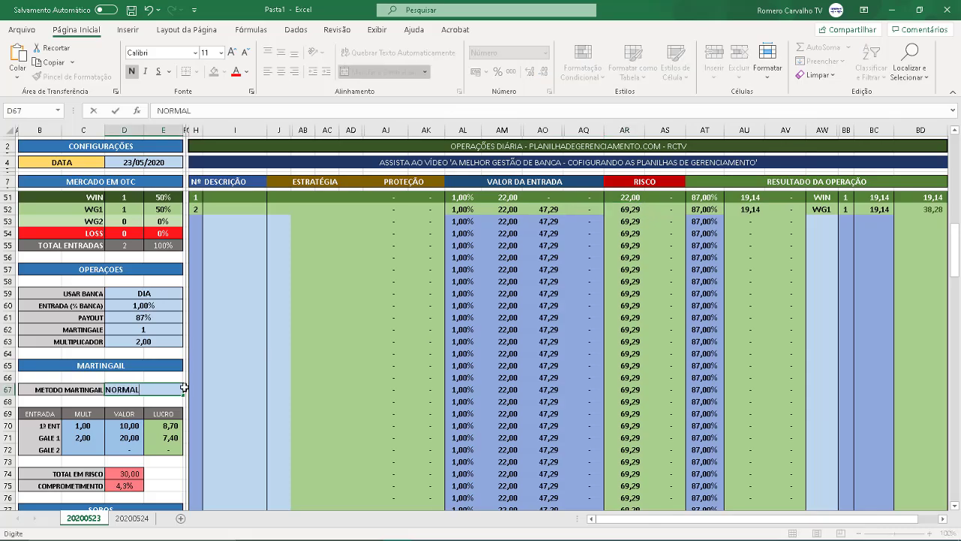
pyautogui.press('Return')
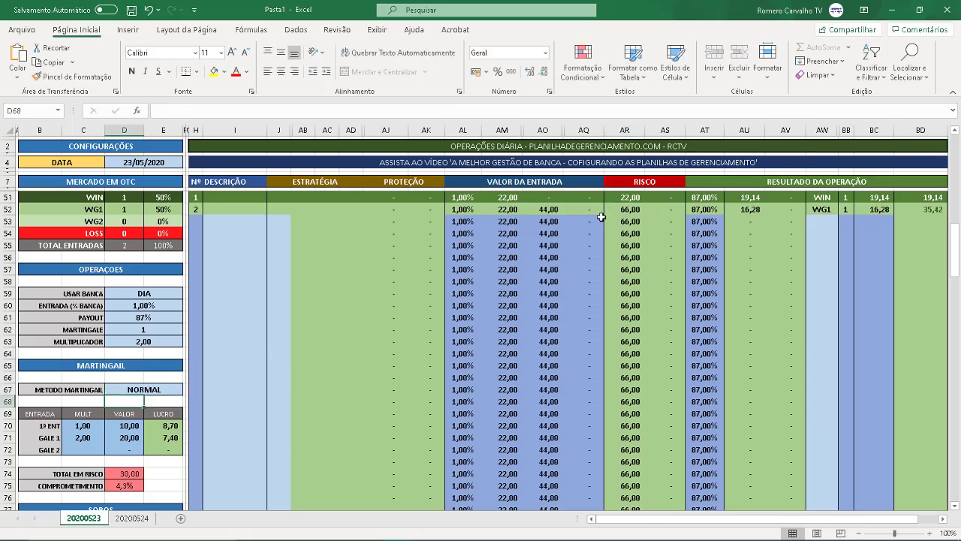
# Step: Set METODO MARTINGAIL to REC to compare the second operation's values, and undo the change
pyautogui.click(153, 380)
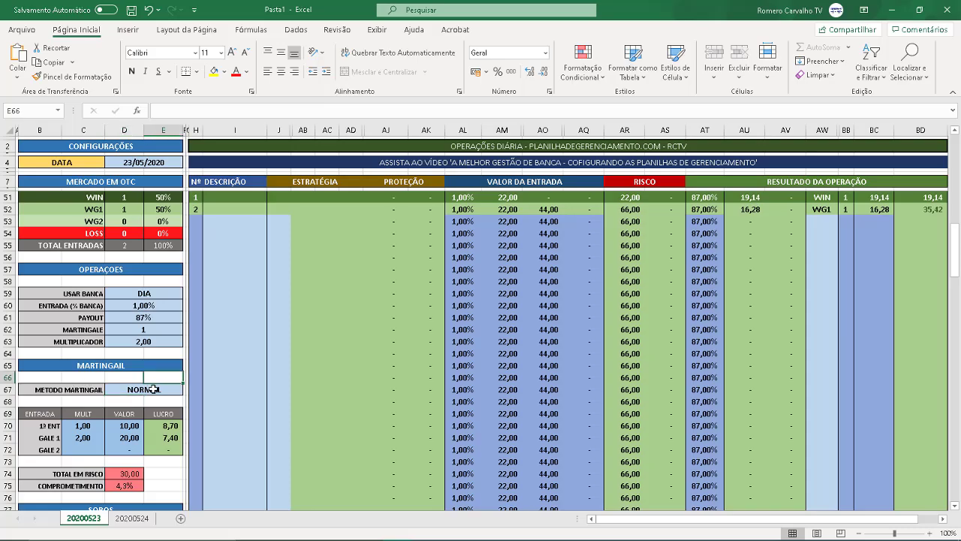
pyautogui.click(153, 389)
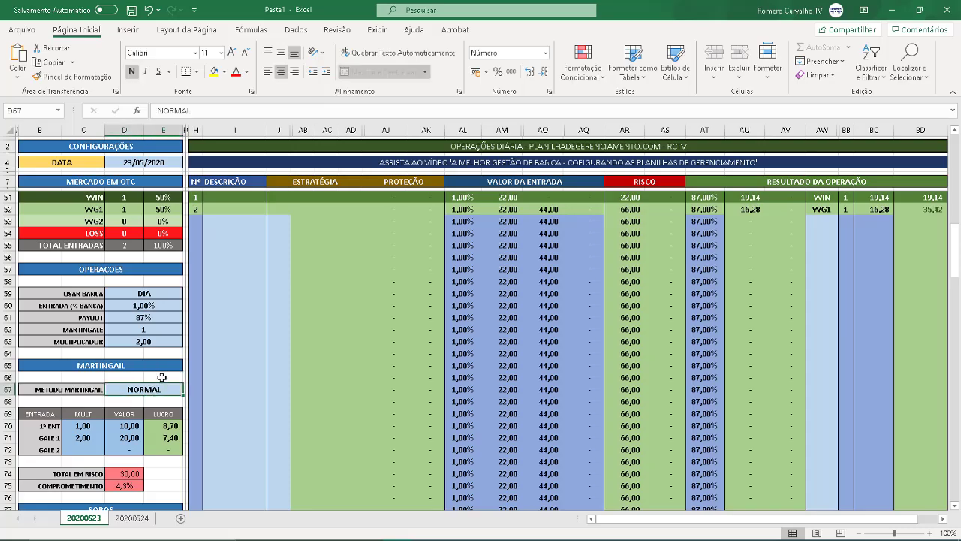
pyautogui.write('REC')
pyautogui.press('Return')
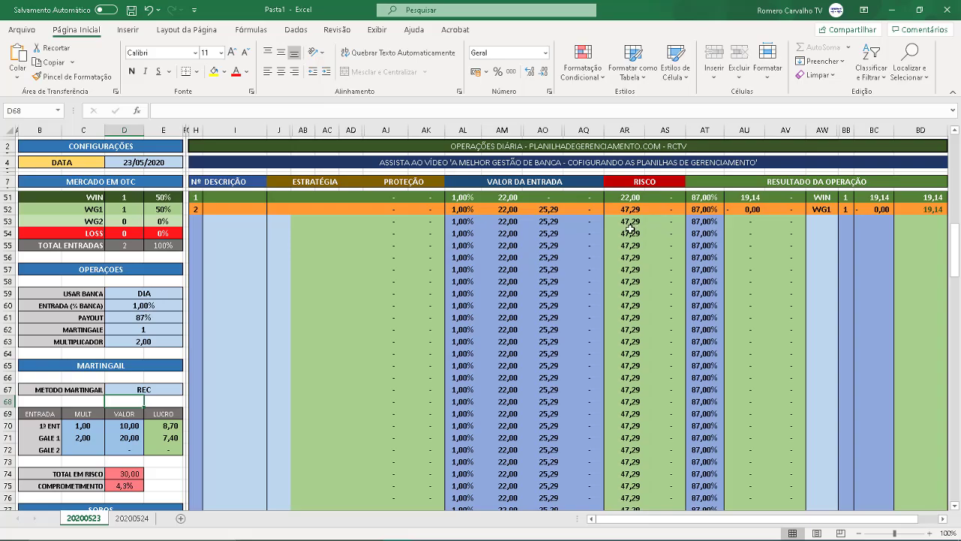
pyautogui.hotkey('ctrl', 'z')
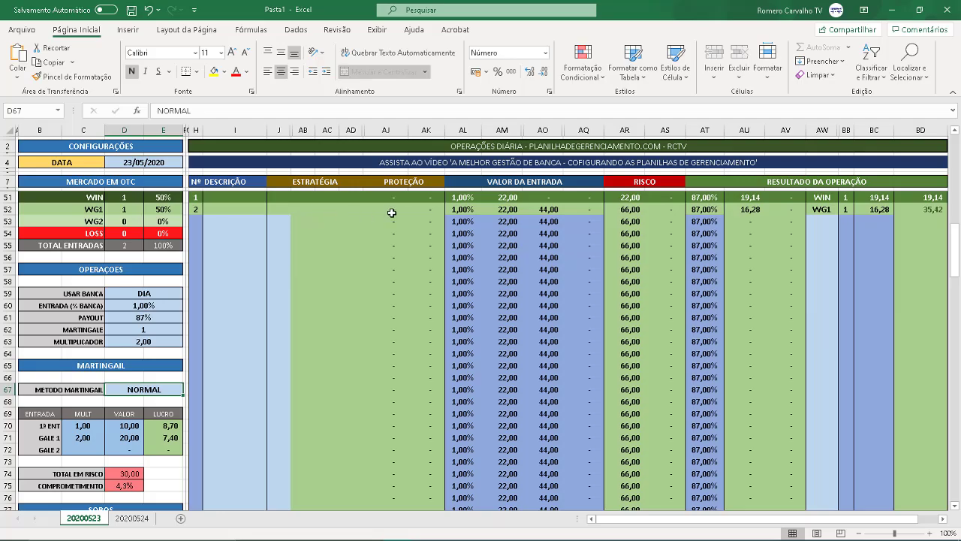
# Step: Compare the entry VALOR and GAIL 1 amounts of the operations in rows 51 and 52 under the NORMAL method
pyautogui.click(550, 195)
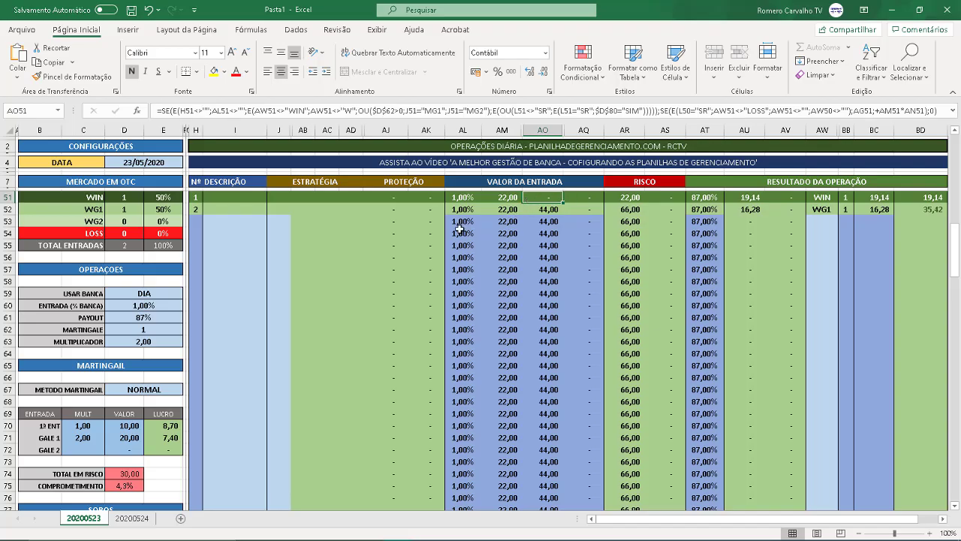
pyautogui.click(511, 198)
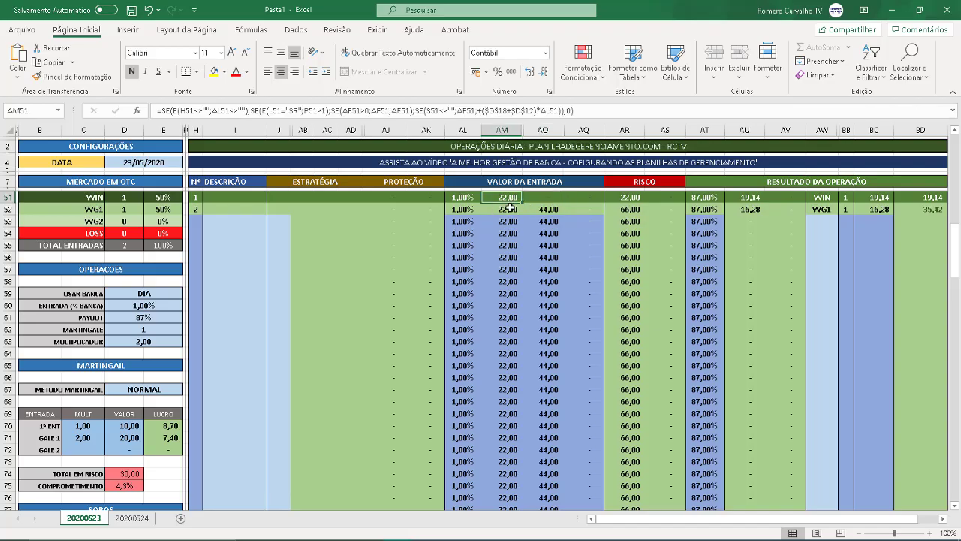
pyautogui.click(510, 210)
pyautogui.click(549, 210)
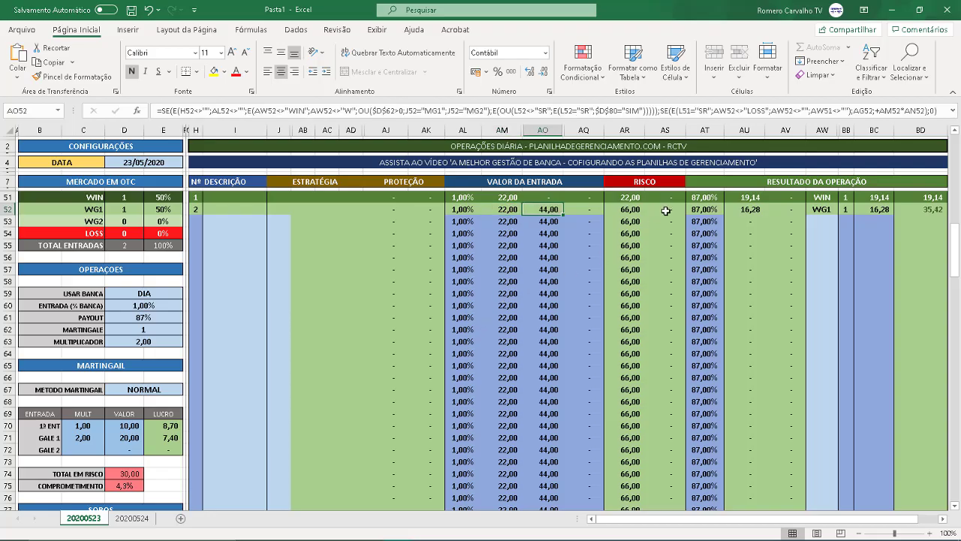
# Step: Enter LOSS as the result of the third operation in row 53 and check its loss amount
pyautogui.click(819, 219)
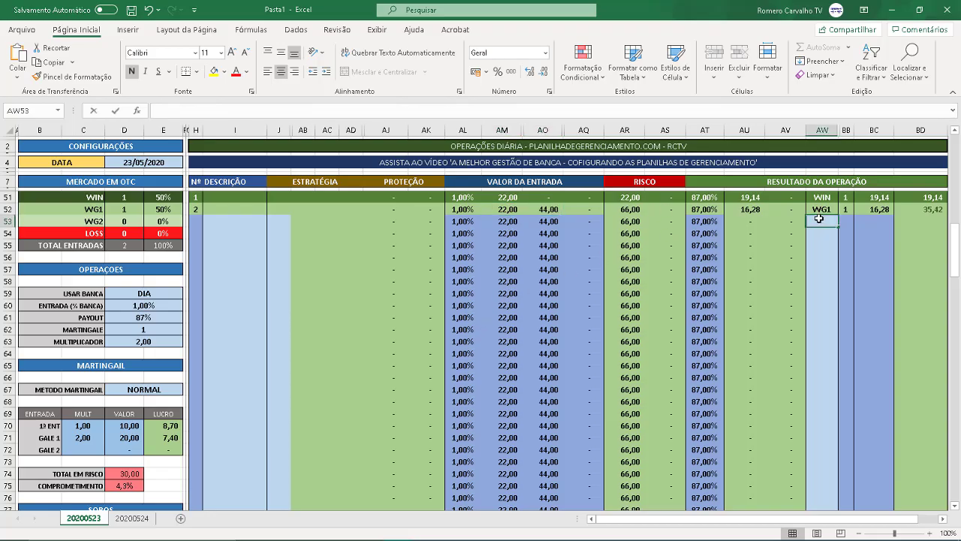
pyautogui.write('LOSS')
pyautogui.press('Return')
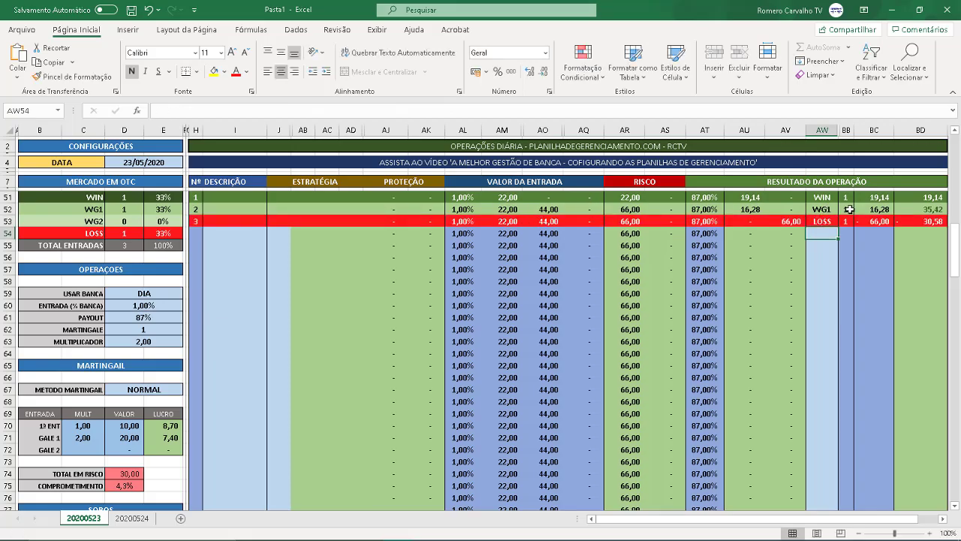
pyautogui.click(889, 221)
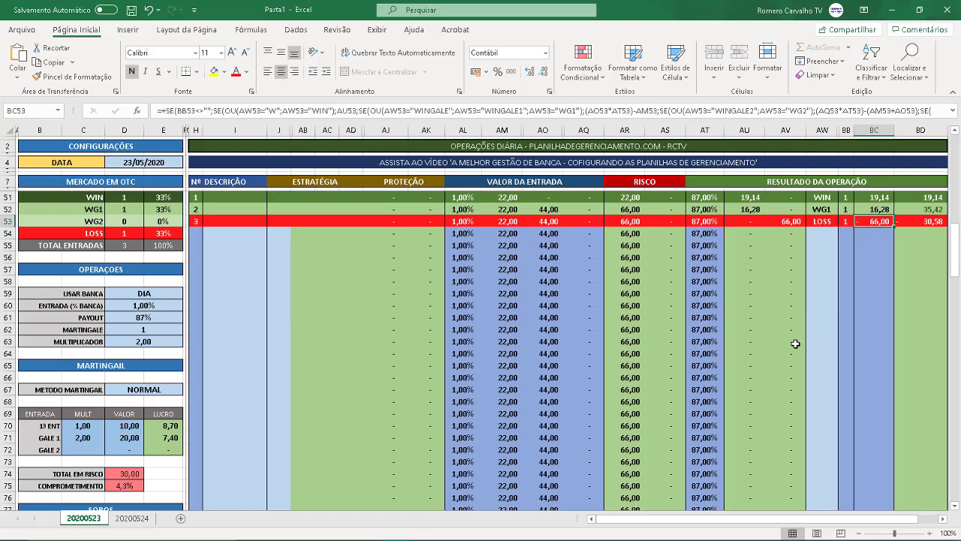